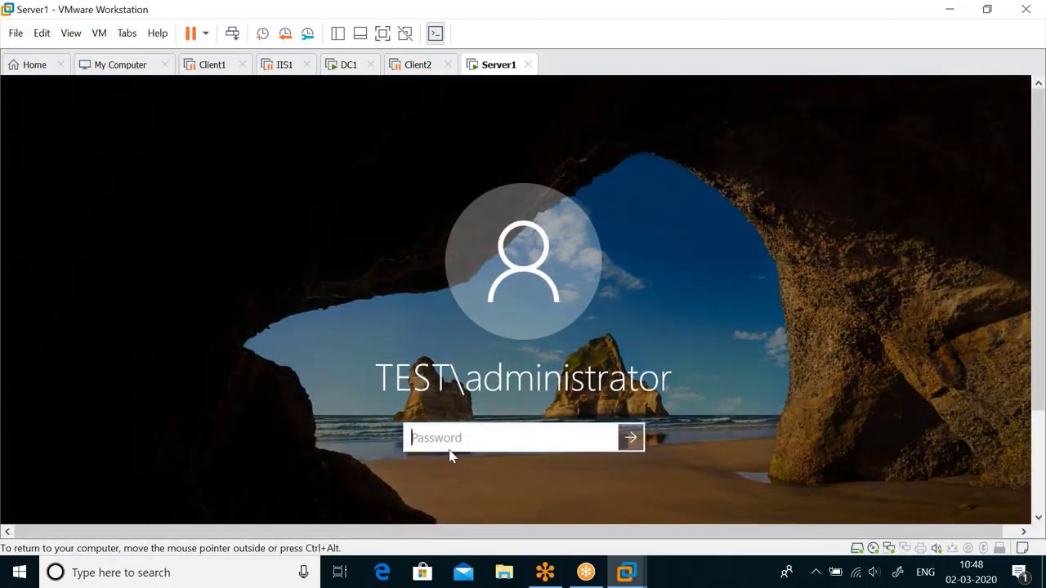
# Step: Sign in to Server1 with the account password and close the Network Connections window
pyautogui.write('Password')
pyautogui.press('Return')
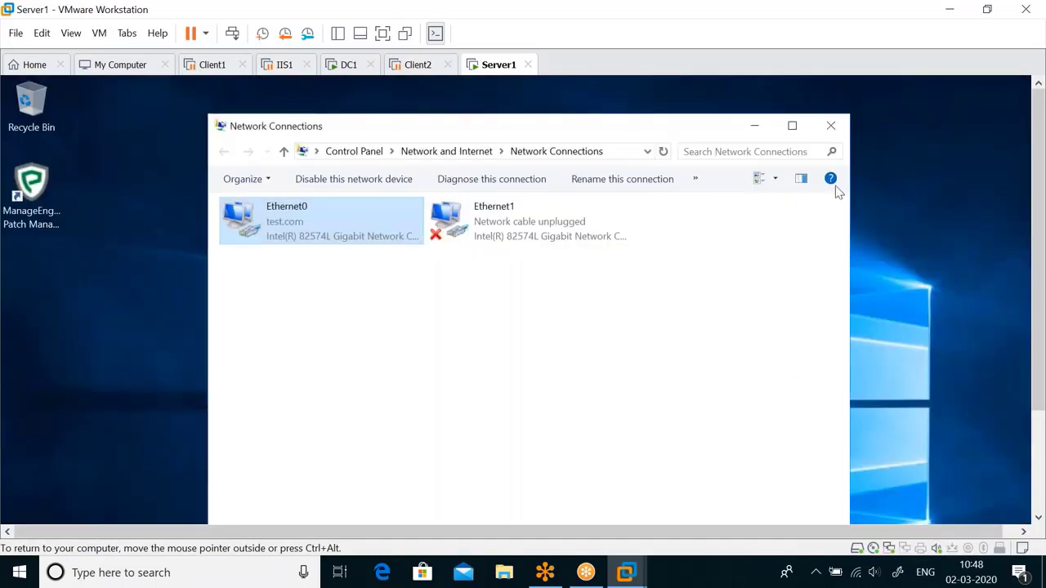
pyautogui.click(830, 125)
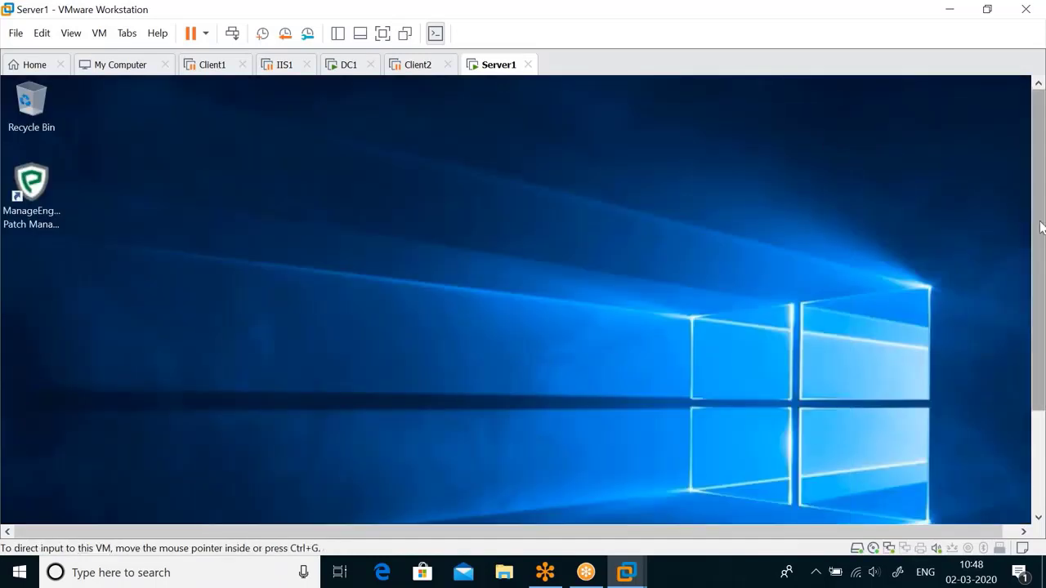
# Step: Launch Server Manager from the Start menu to show its Dashboard
pyautogui.moveTo(1041, 225); pyautogui.dragTo(1042, 347)
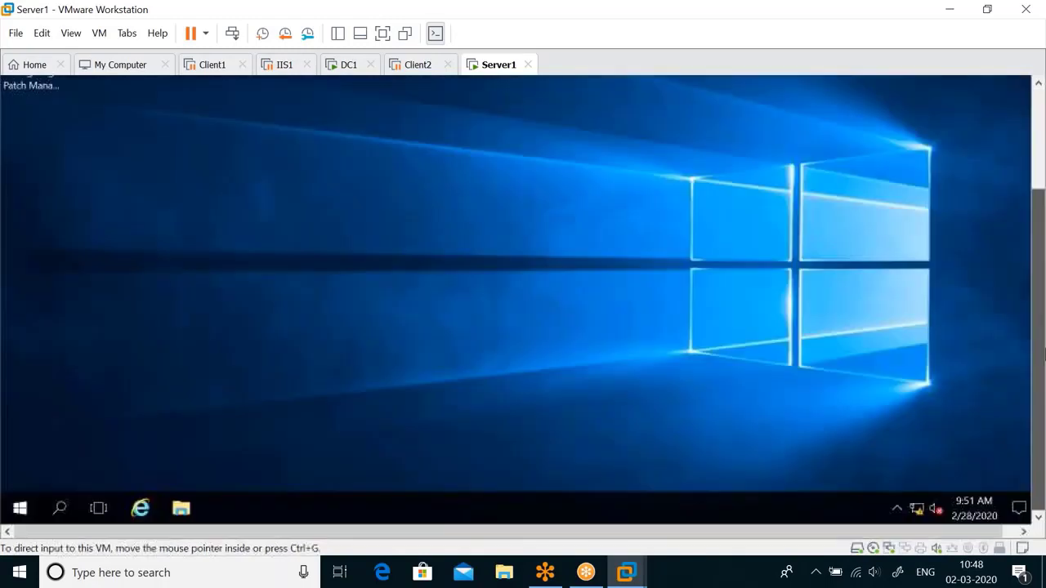
pyautogui.click(20, 506)
pyautogui.click(270, 126)
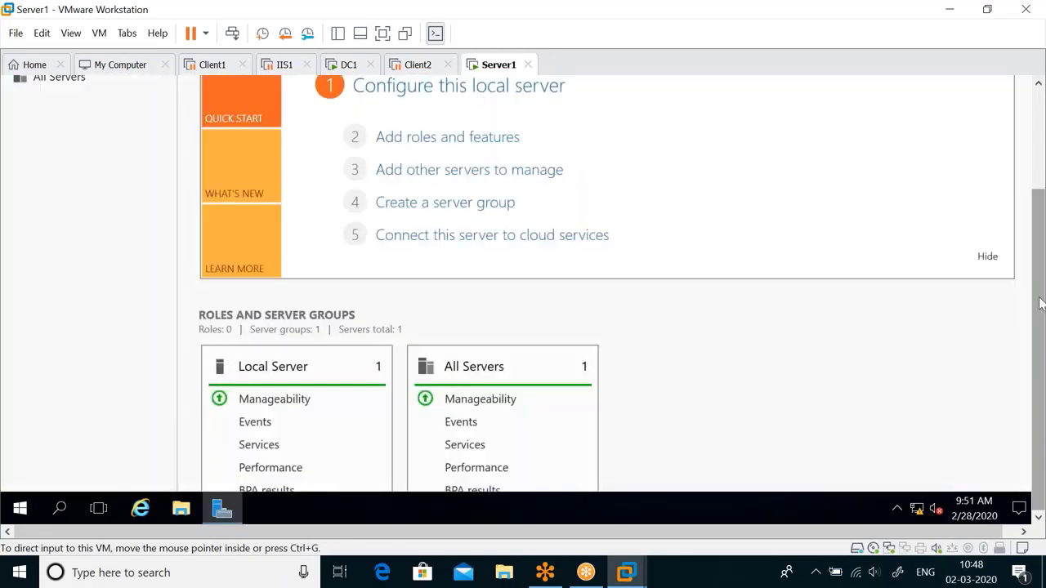
pyautogui.moveTo(1042, 298); pyautogui.dragTo(1041, 221)
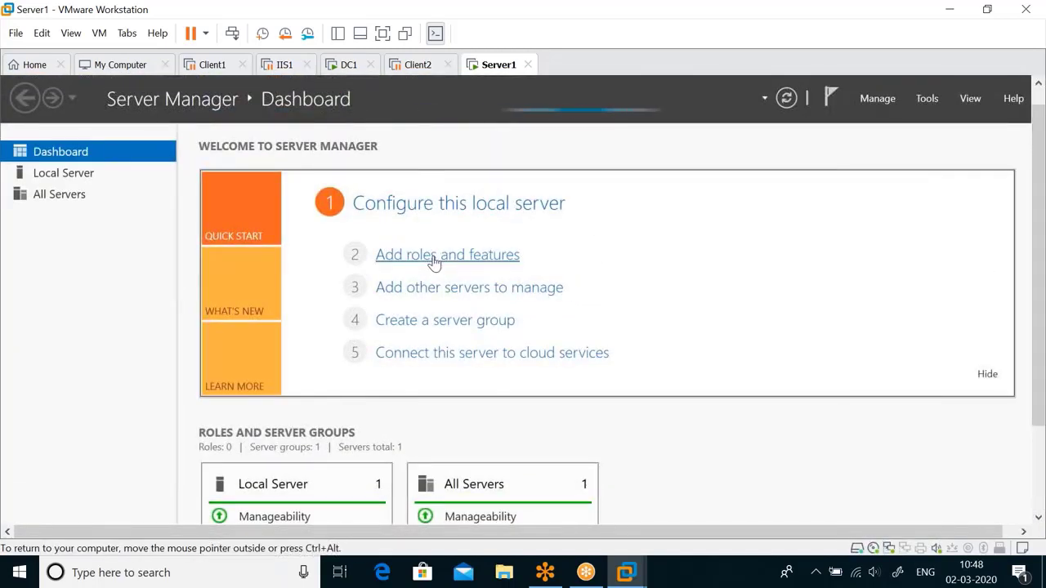
# Step: Add the DNS Server role and its management tools, then install it
pyautogui.click(400, 255)
pyautogui.click(659, 400)
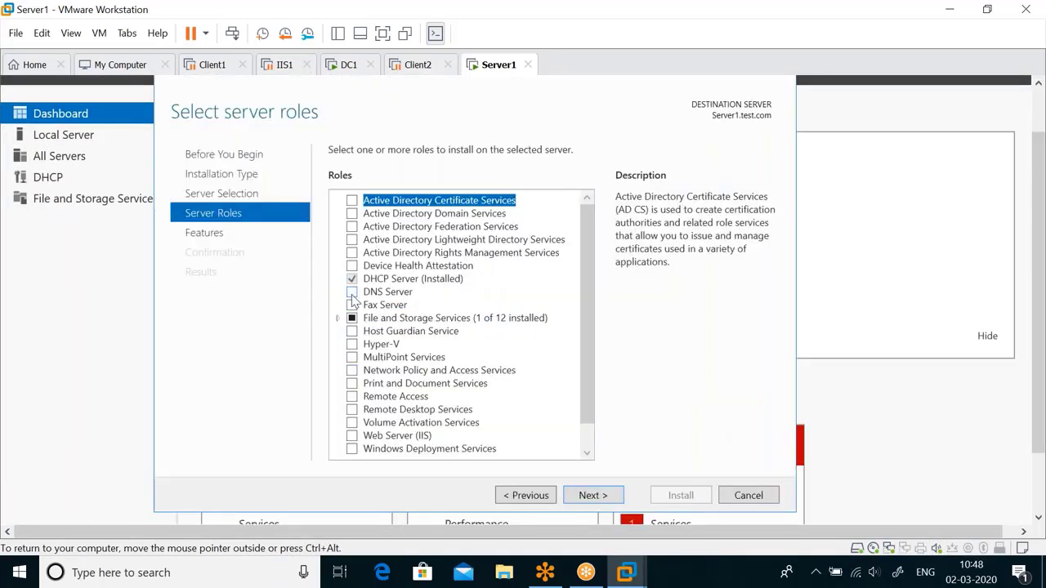
pyautogui.click(352, 293)
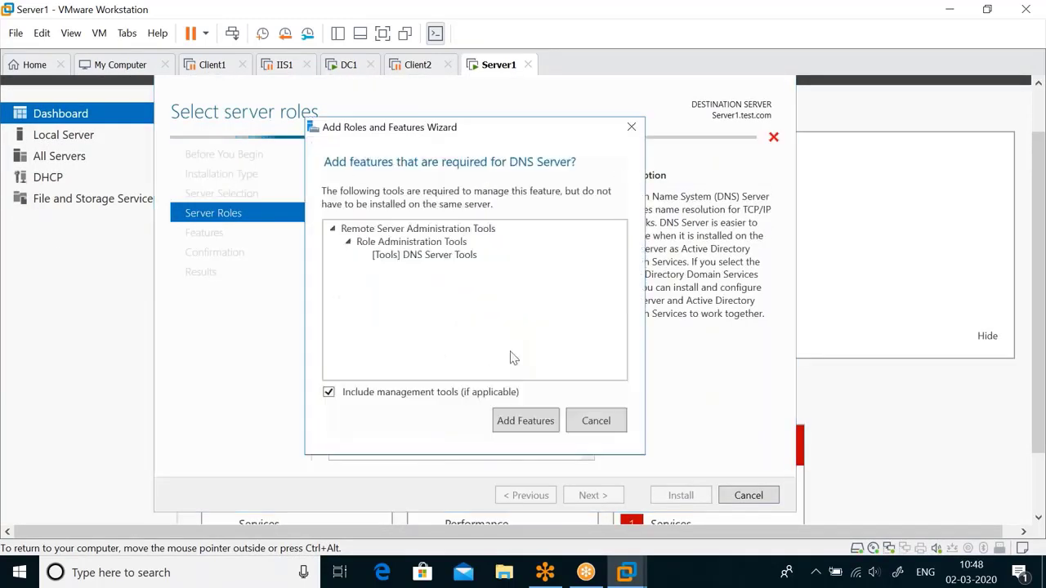
pyautogui.click(544, 420)
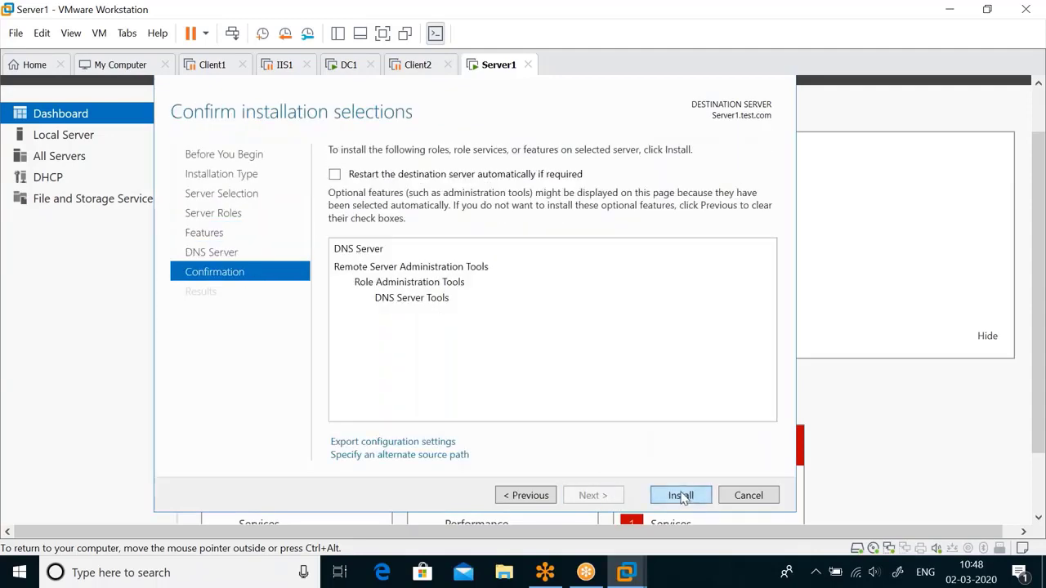
pyautogui.click(680, 496)
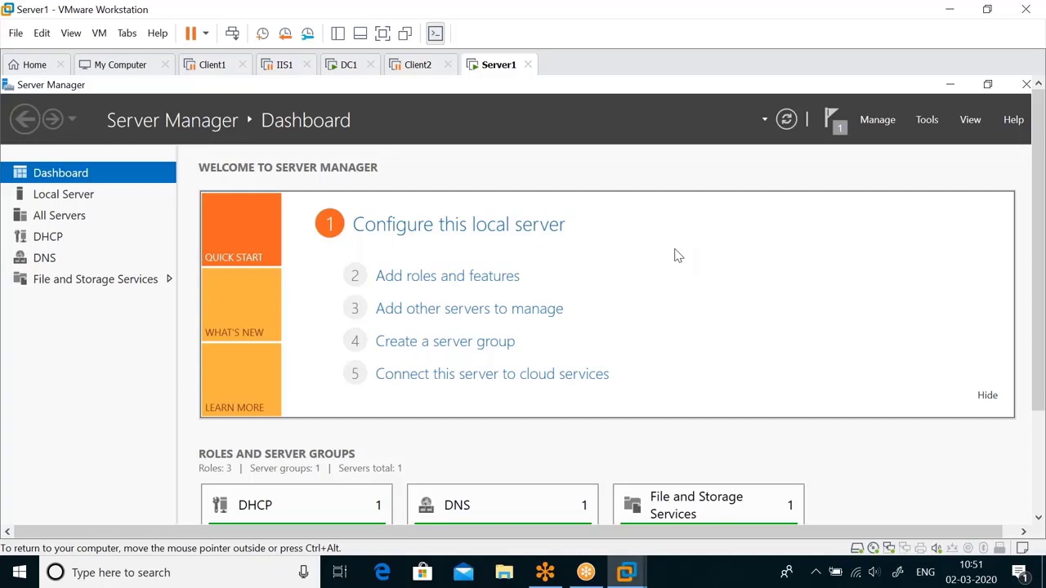
# Step: Open DNS Manager and expand SERVER1 to select Forward Lookup Zones
pyautogui.click(926, 121)
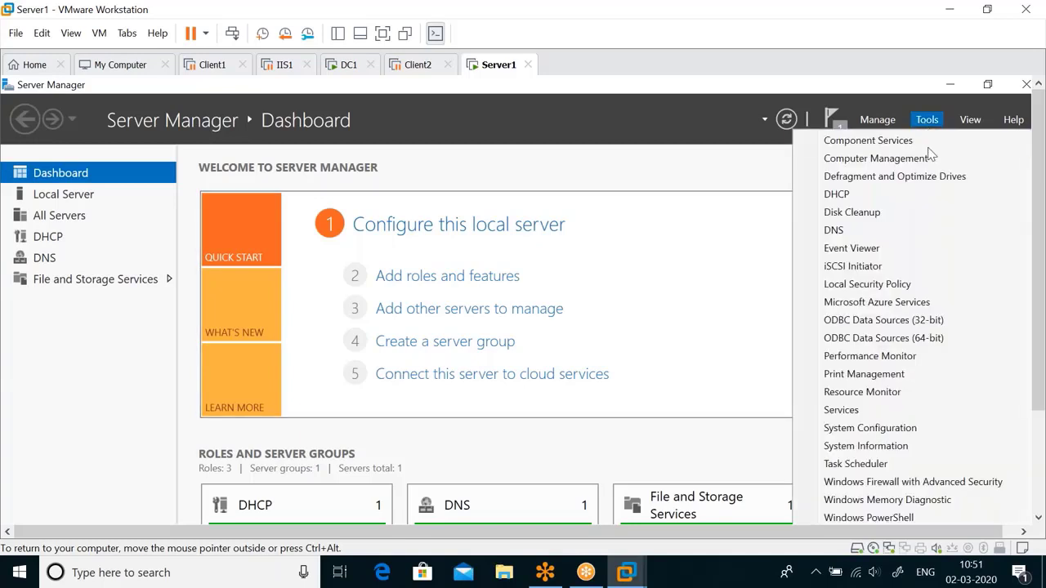
pyautogui.click(833, 230)
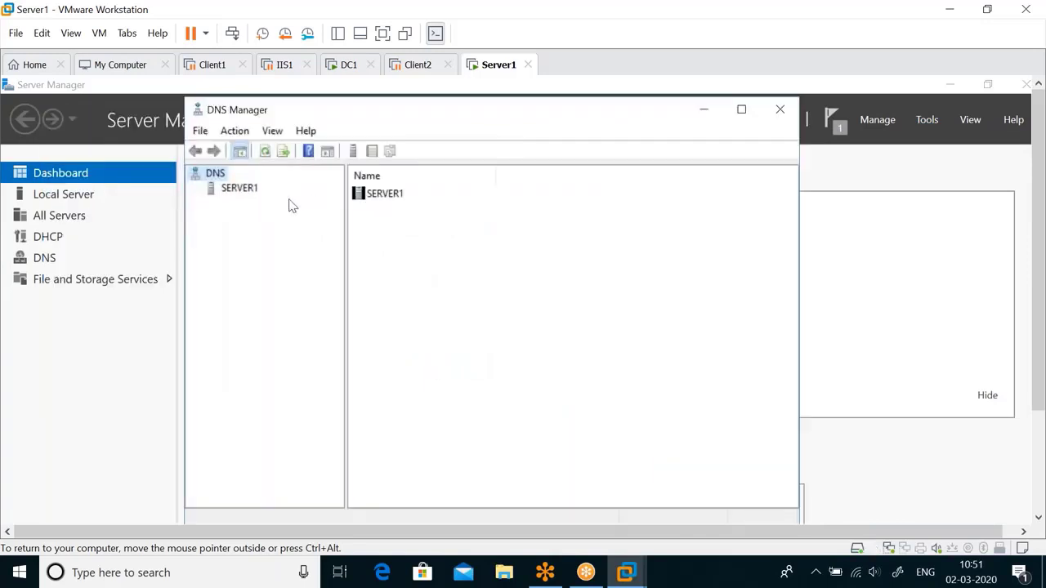
pyautogui.click(241, 189)
pyautogui.click(262, 204)
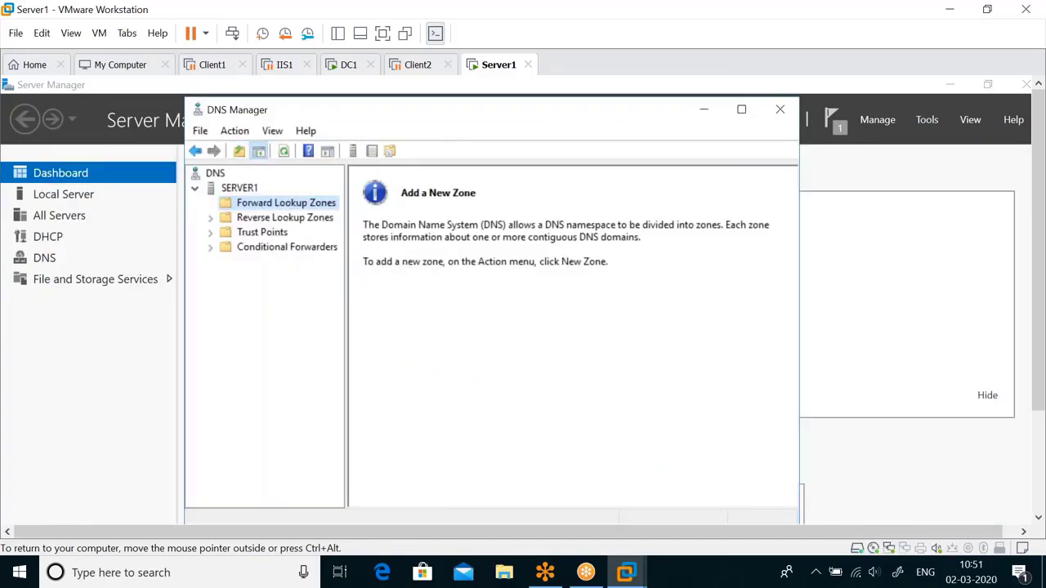
pyautogui.moveTo(346, 255); pyautogui.dragTo(439, 254)
# Step: Start a new zone under Forward Lookup Zones and choose the Secondary zone type
pyautogui.rightClick(304, 210)
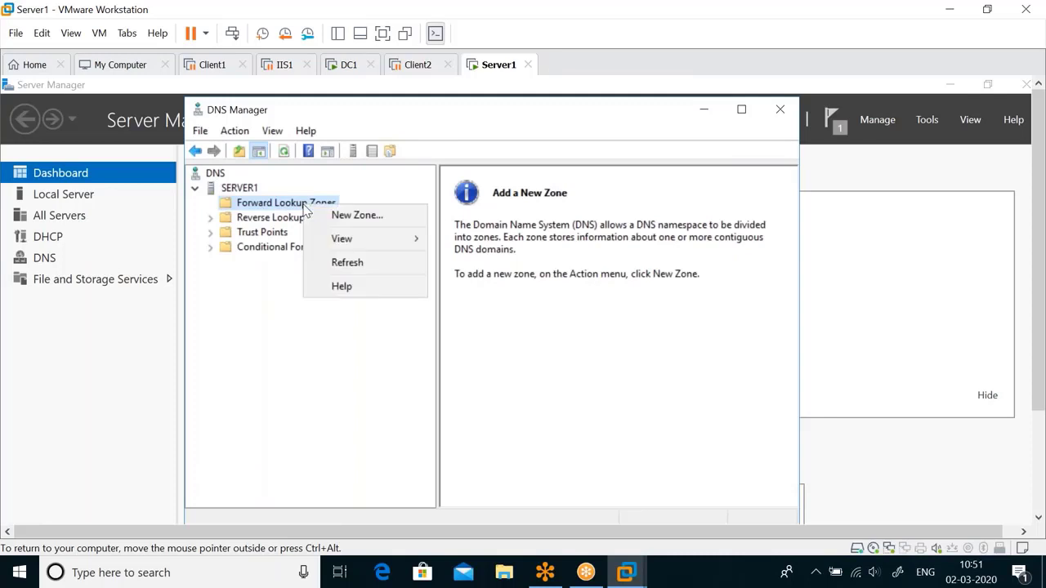
pyautogui.click(350, 217)
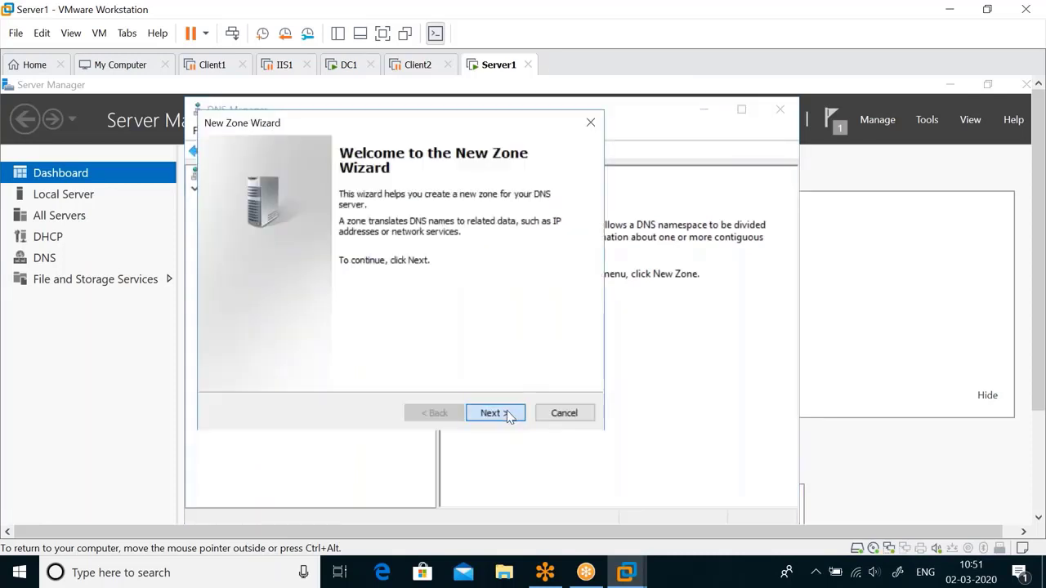
pyautogui.click(494, 414)
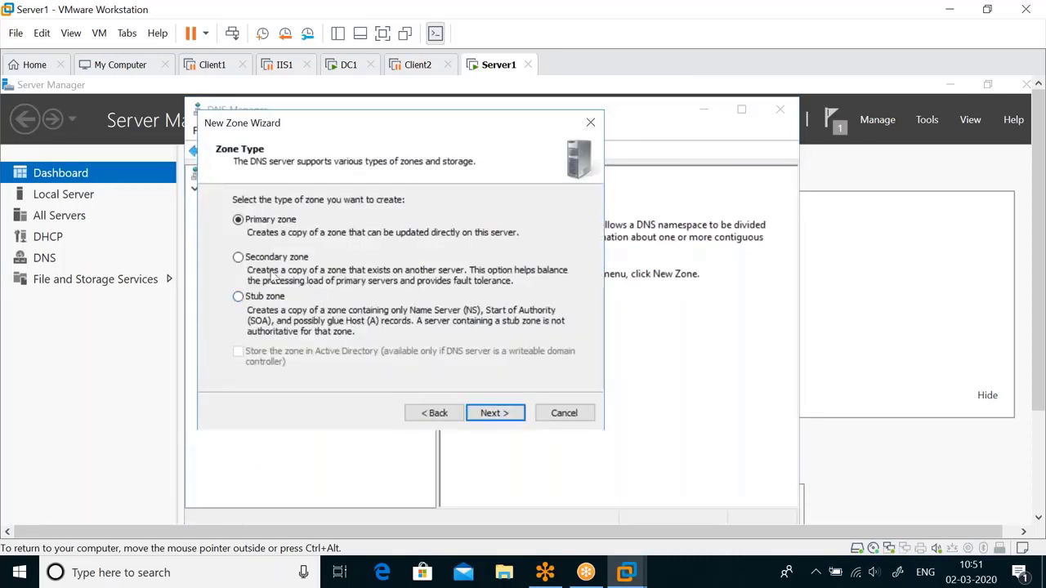
pyautogui.click(238, 258)
pyautogui.click(515, 416)
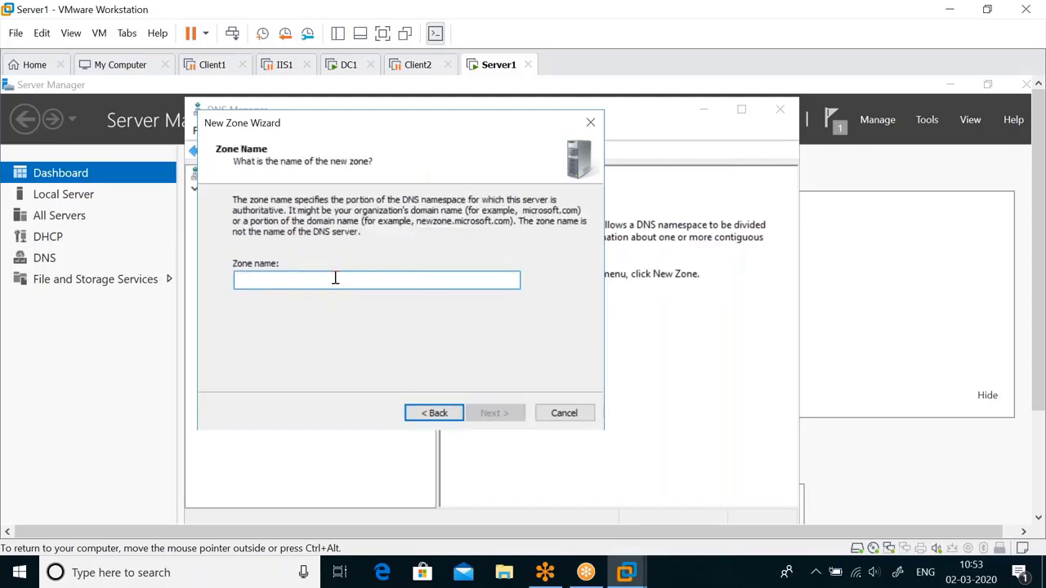
# Step: Name the zone test.com and enter master server 192.168.0.1, checking DC1's address
pyautogui.write('test')
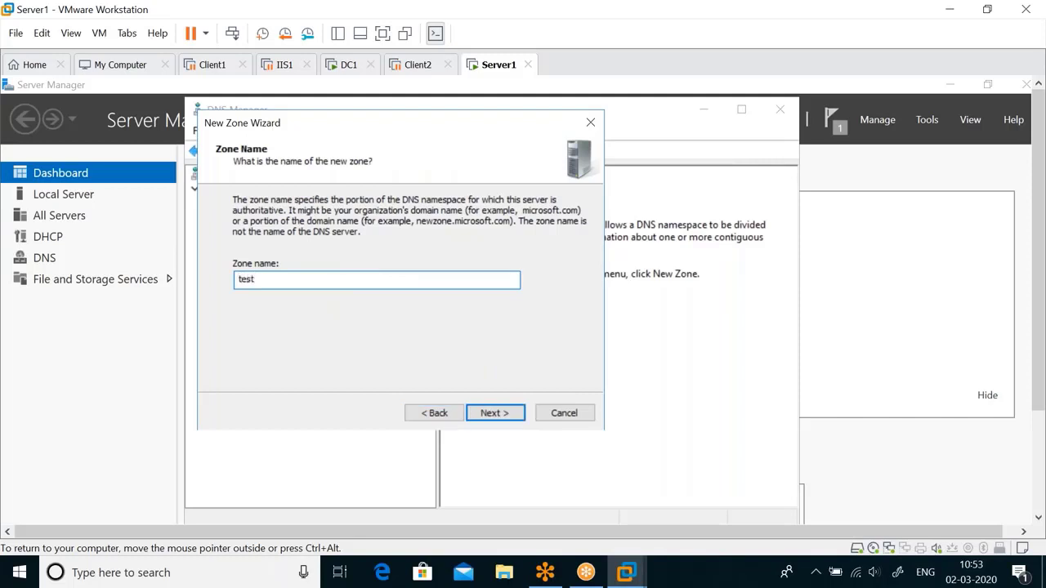
pyautogui.write('.com')
pyautogui.click(501, 414)
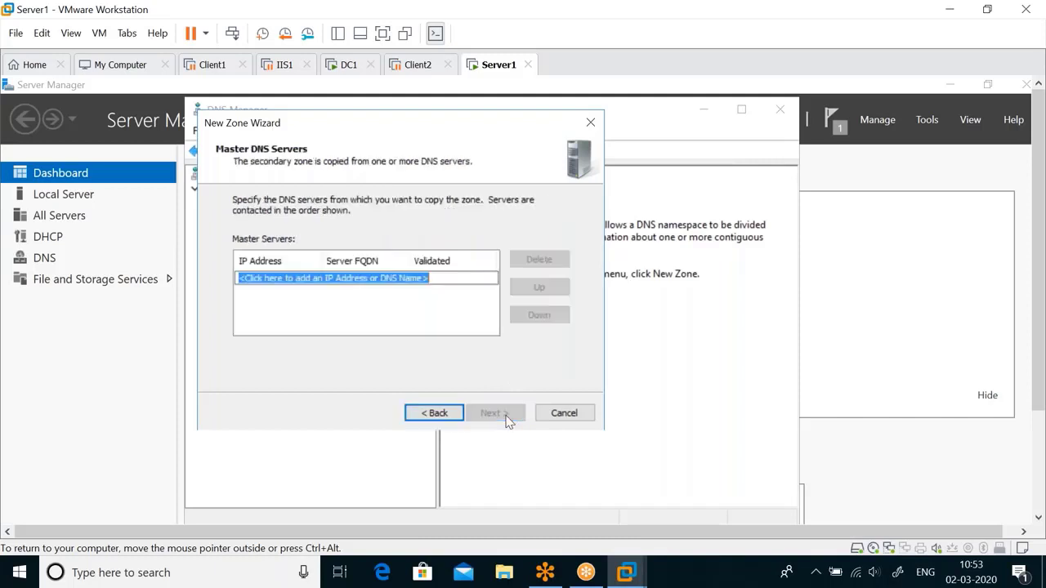
pyautogui.click(441, 280)
pyautogui.write('192.')
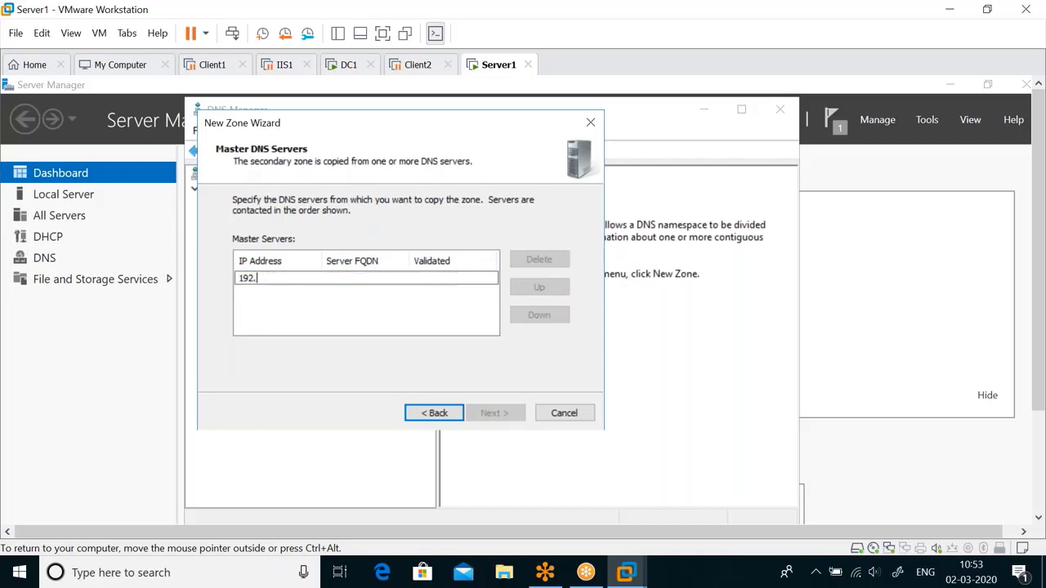
pyautogui.write('168.0.1')
pyautogui.click(349, 65)
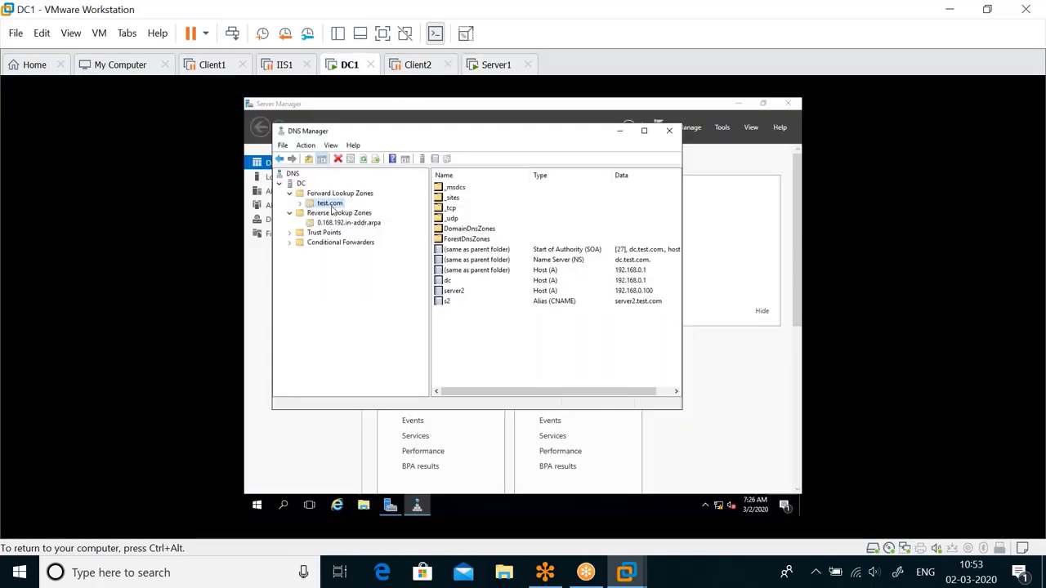
pyautogui.hotkey('ctrl', 'alt')
pyautogui.click(486, 65)
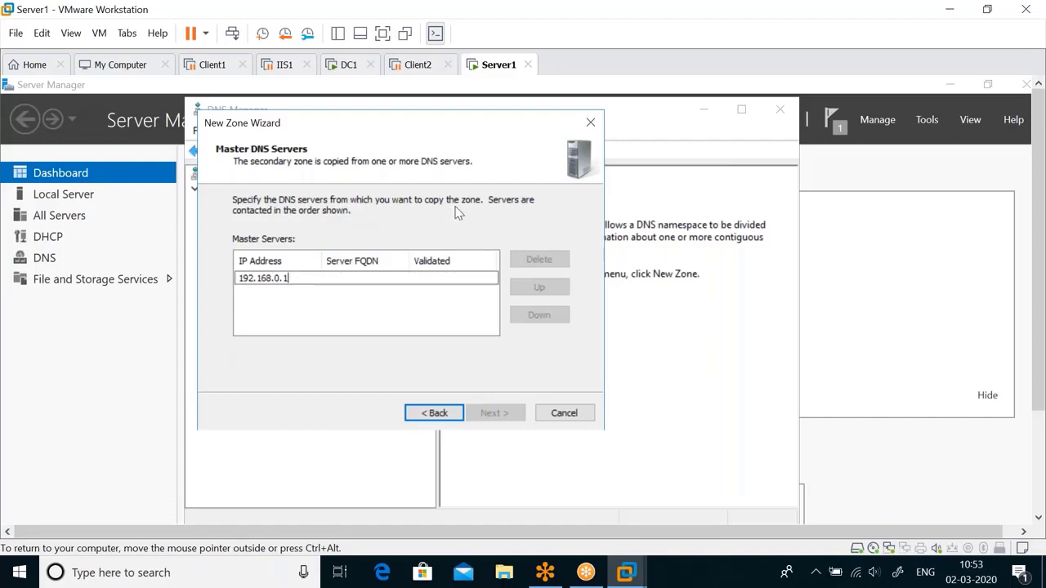
# Step: Confirm master 192.168.0.1 and finish creating the test.com secondary zone
pyautogui.click(420, 297)
pyautogui.click(410, 293)
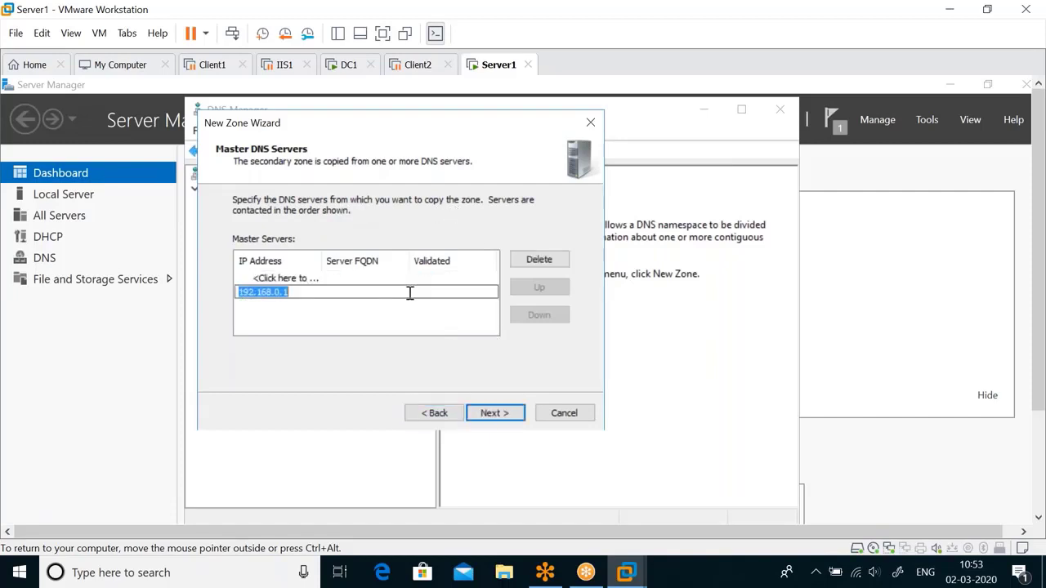
pyautogui.click(379, 318)
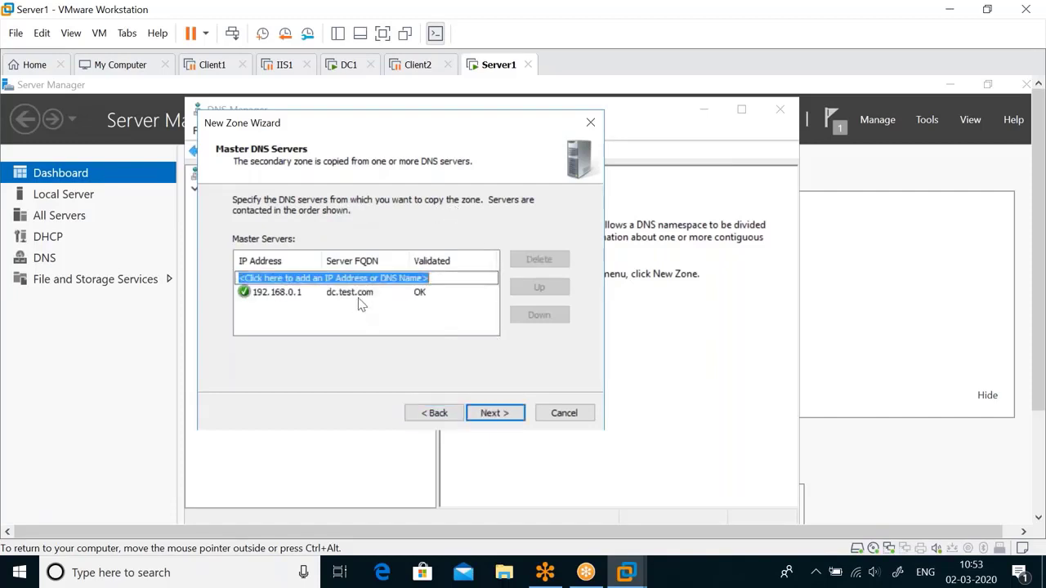
pyautogui.click(489, 416)
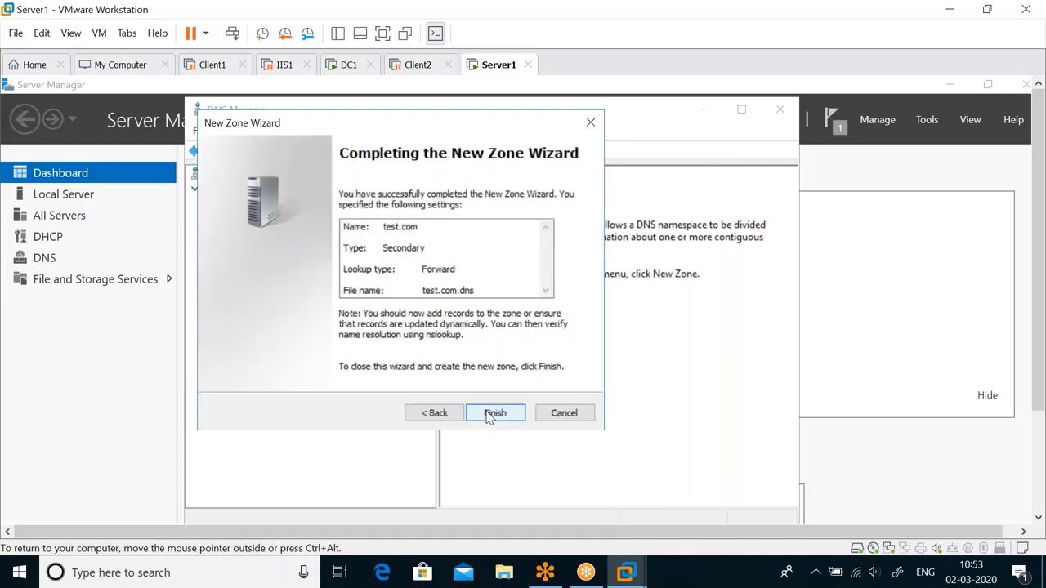
pyautogui.click(492, 413)
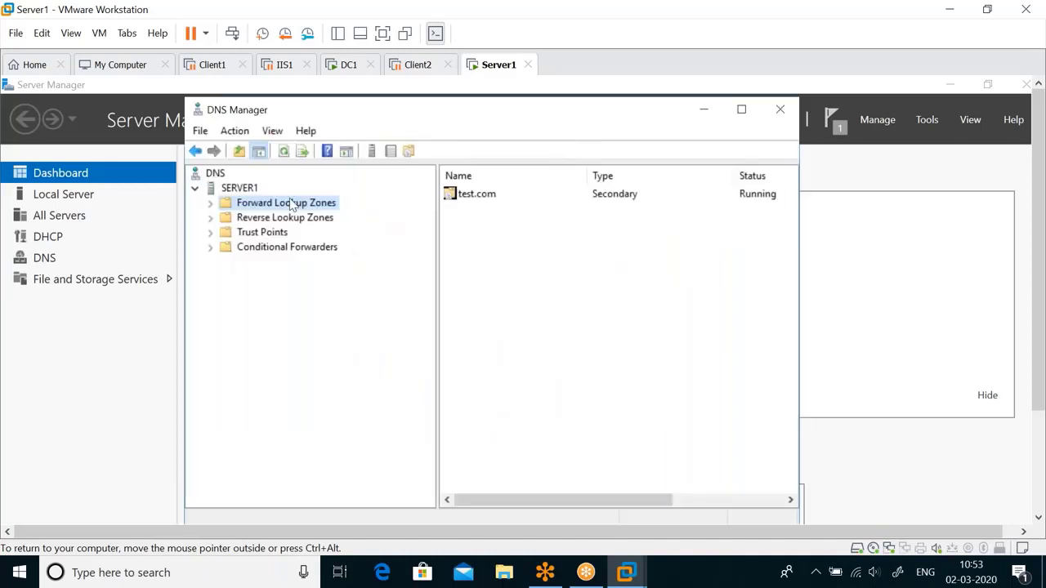
# Step: Open test.com on Server1, which shows 'Zone Not Loaded', then switch to DC1
pyautogui.doubleClick(476, 194)
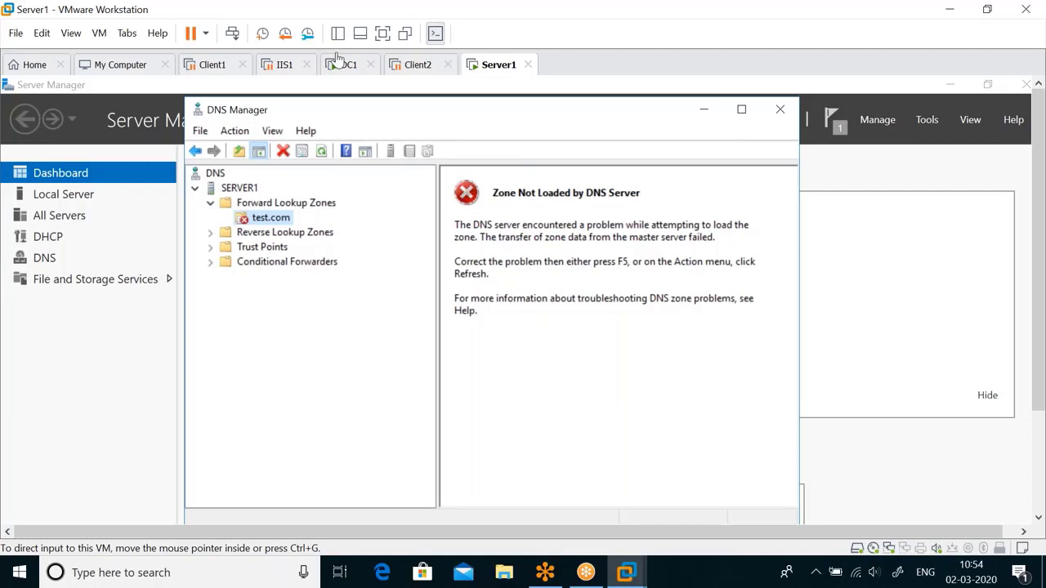
pyautogui.click(337, 57)
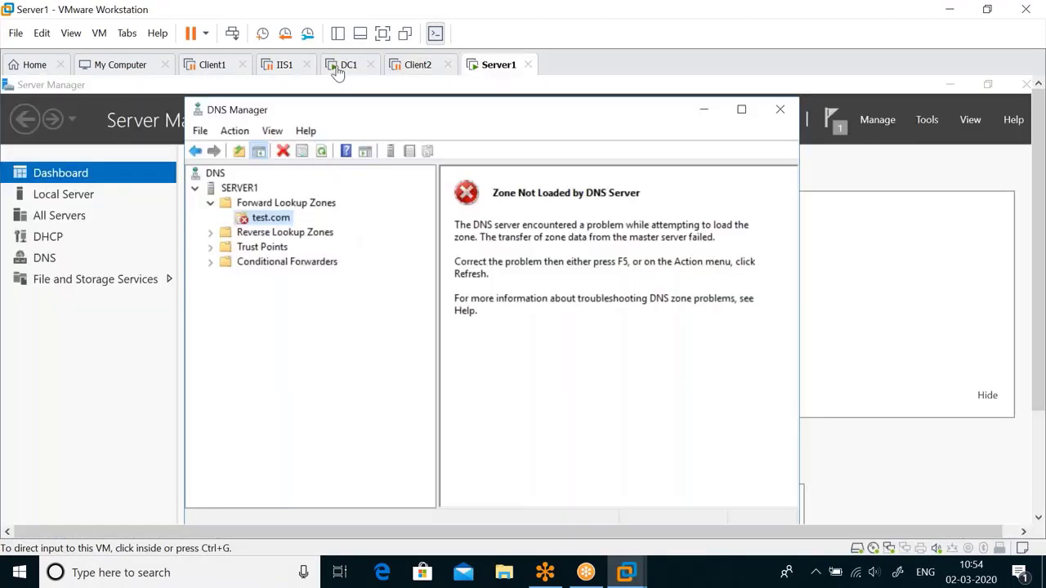
pyautogui.click(336, 68)
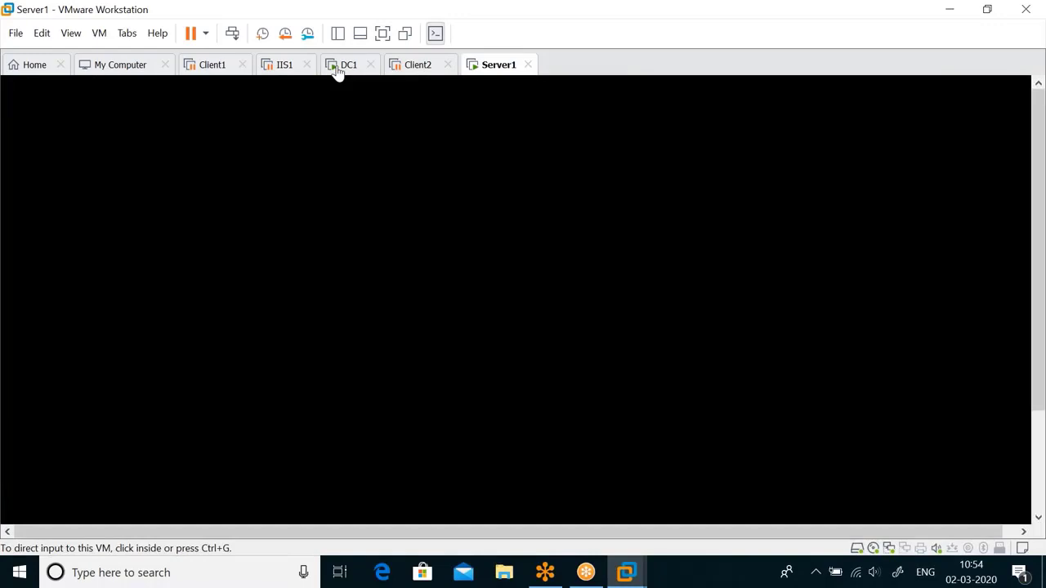
pyautogui.click(343, 65)
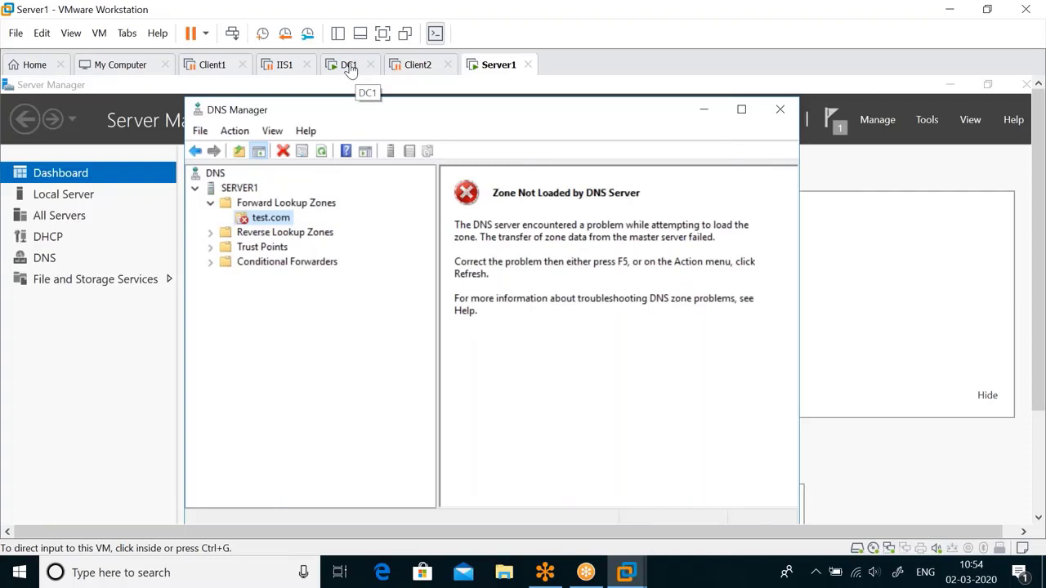
pyautogui.click(350, 67)
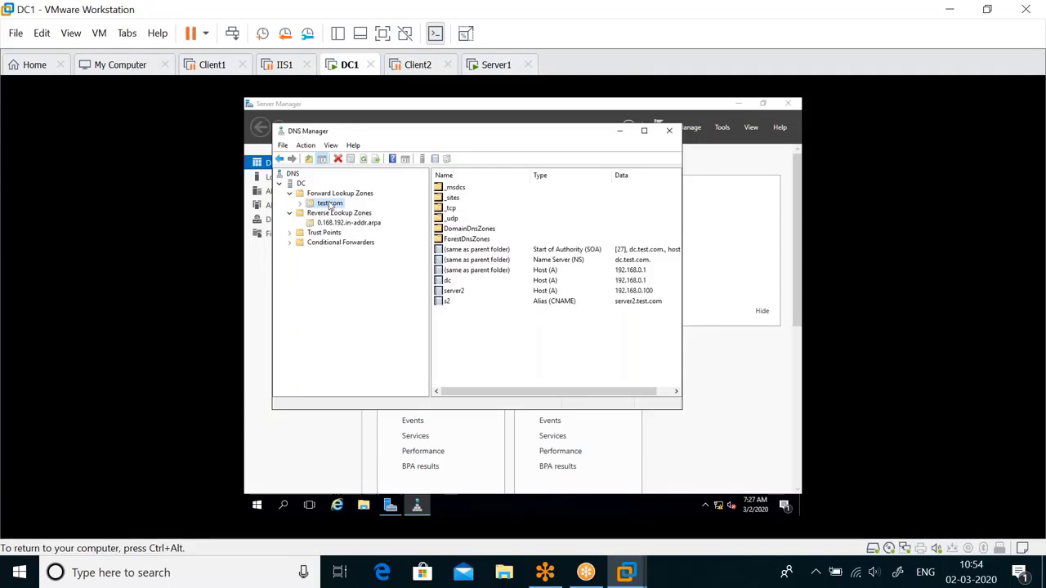
# Step: Open test.com Properties on DC1 and review its Name Servers list
pyautogui.rightClick(330, 204)
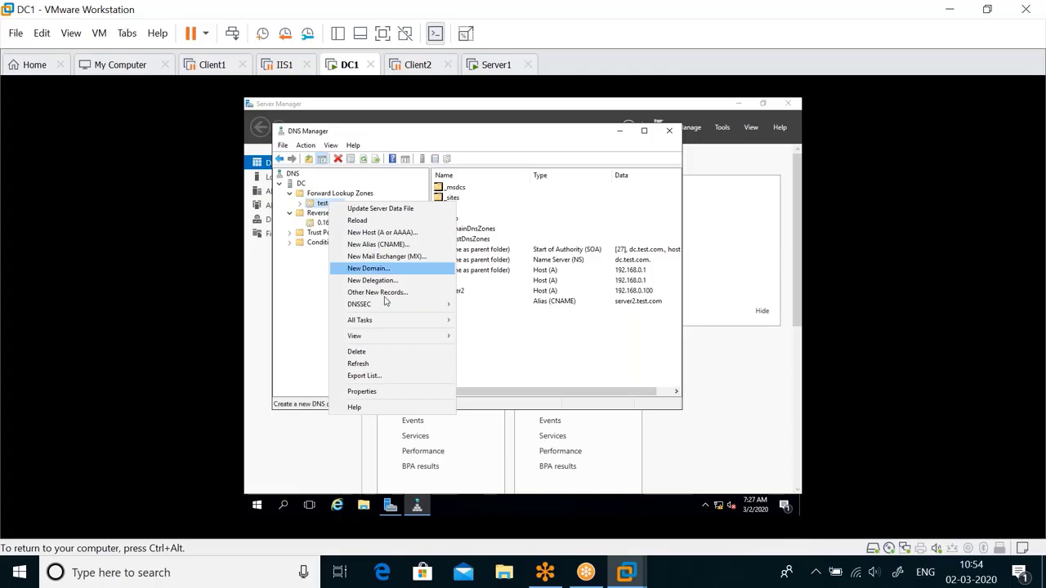
pyautogui.click(375, 391)
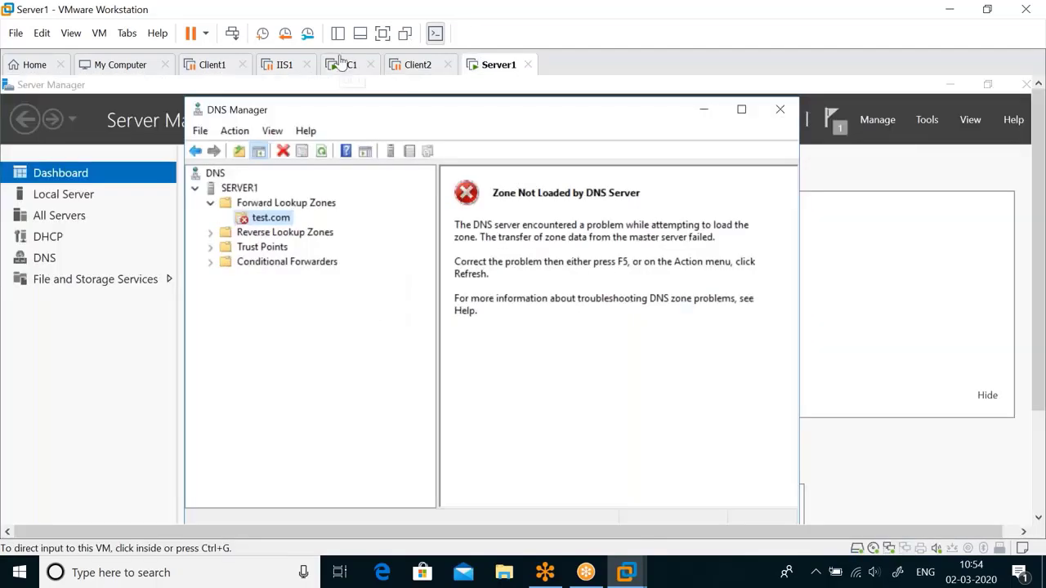
pyautogui.click(343, 65)
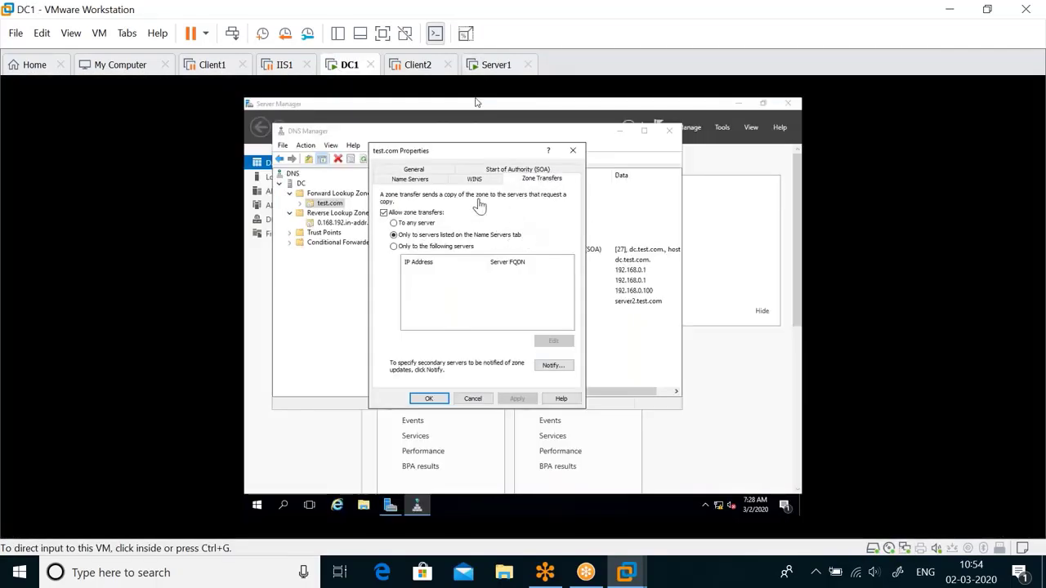
pyautogui.click(416, 181)
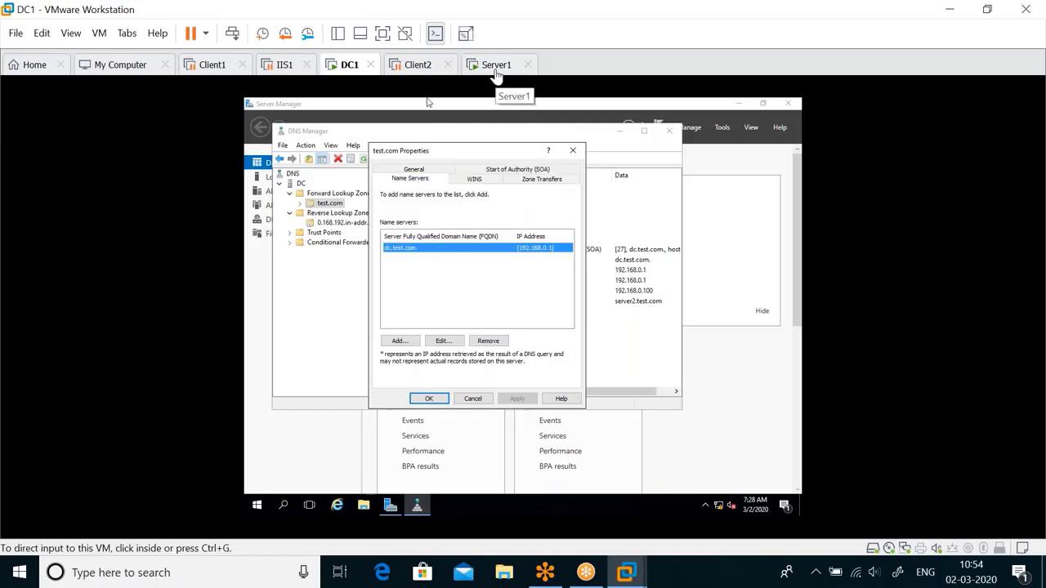
# Step: Restrict zone transfers to 'Only to the following servers' and open the allowed-servers list
pyautogui.click(418, 91)
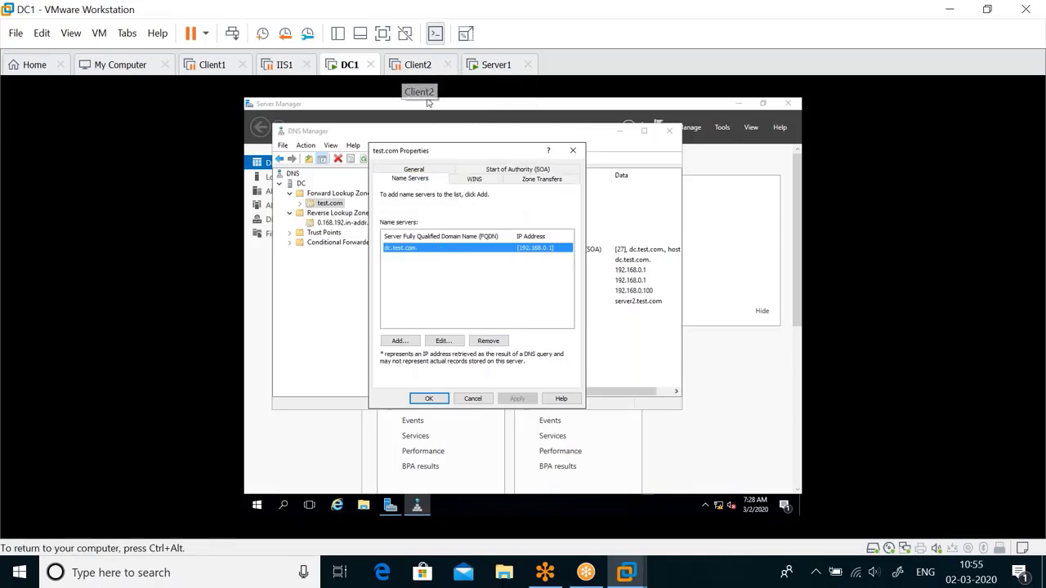
pyautogui.click(536, 180)
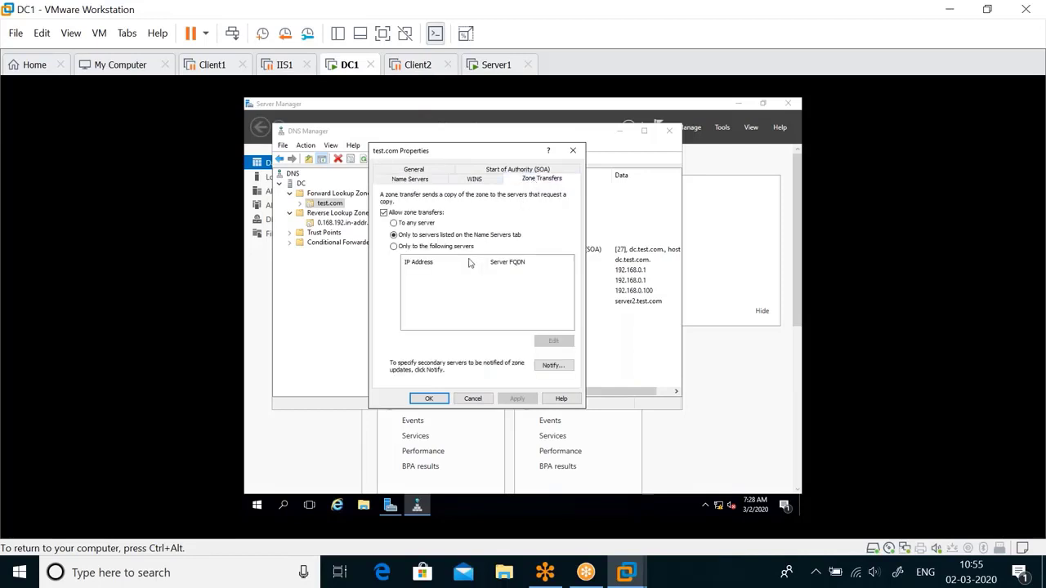
pyautogui.click(415, 247)
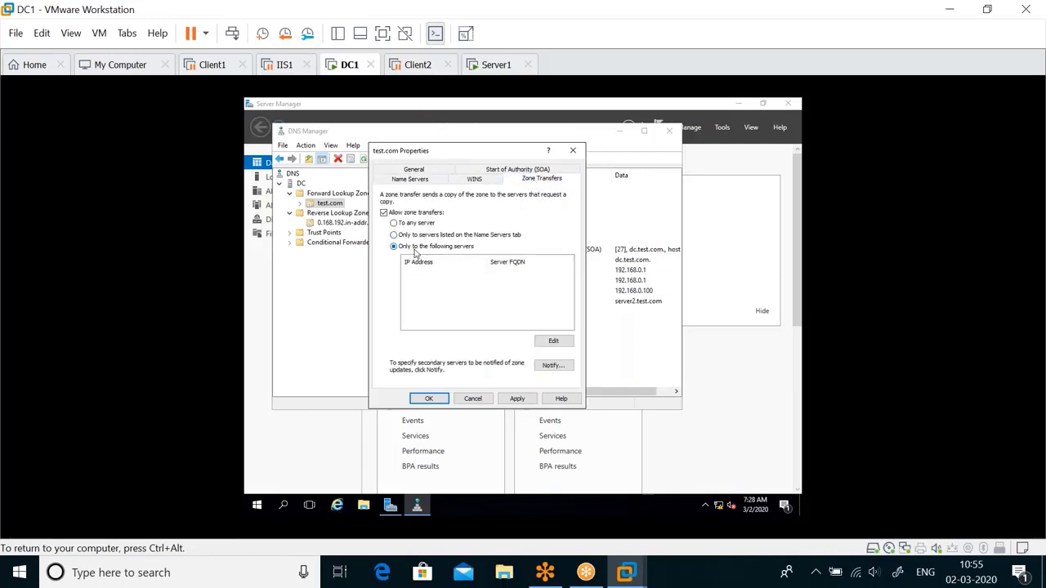
pyautogui.click(553, 340)
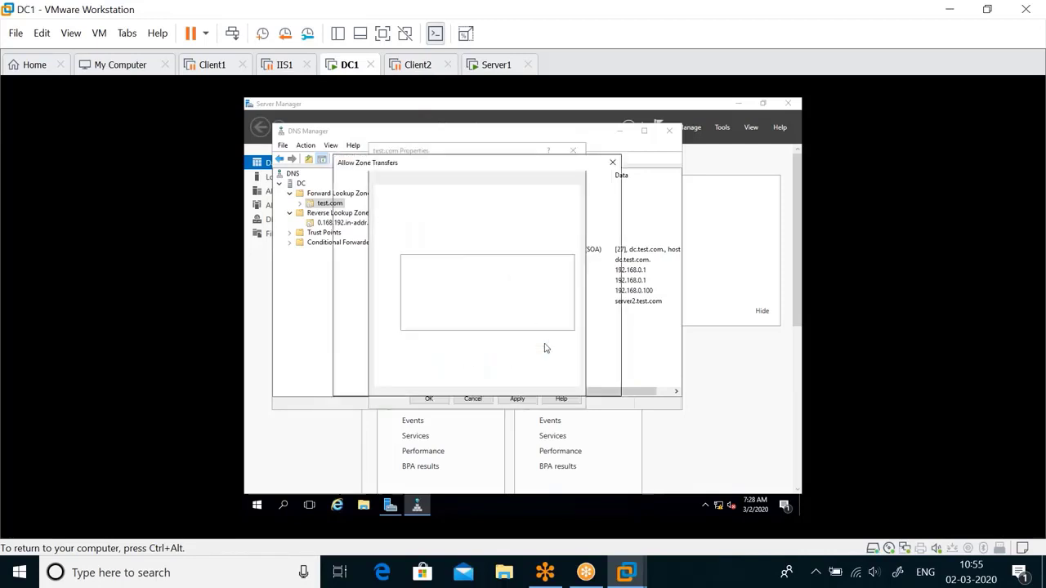
# Step: Confirm Server1's address with ipconfig, then return to DC1's Allow Zone Transfers dialog
pyautogui.click(482, 65)
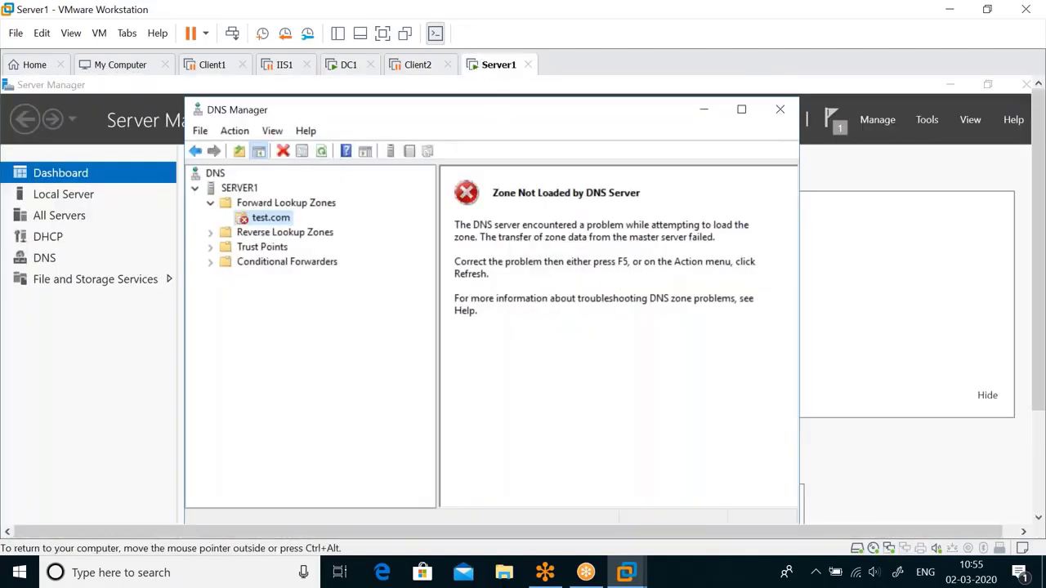
pyautogui.moveTo(1040, 262); pyautogui.dragTo(1040, 359)
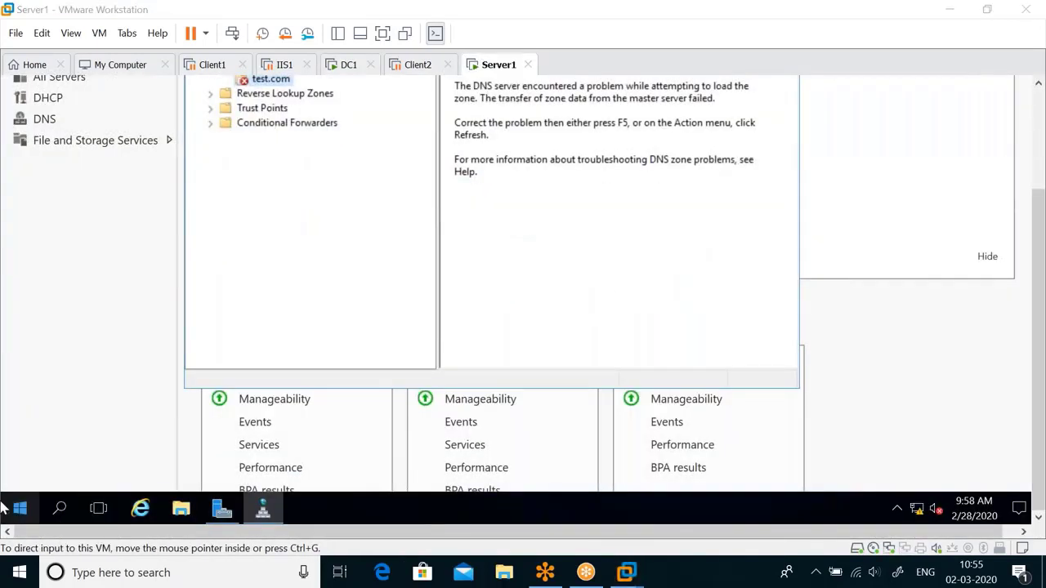
pyautogui.press('super+x')
pyautogui.press('c')
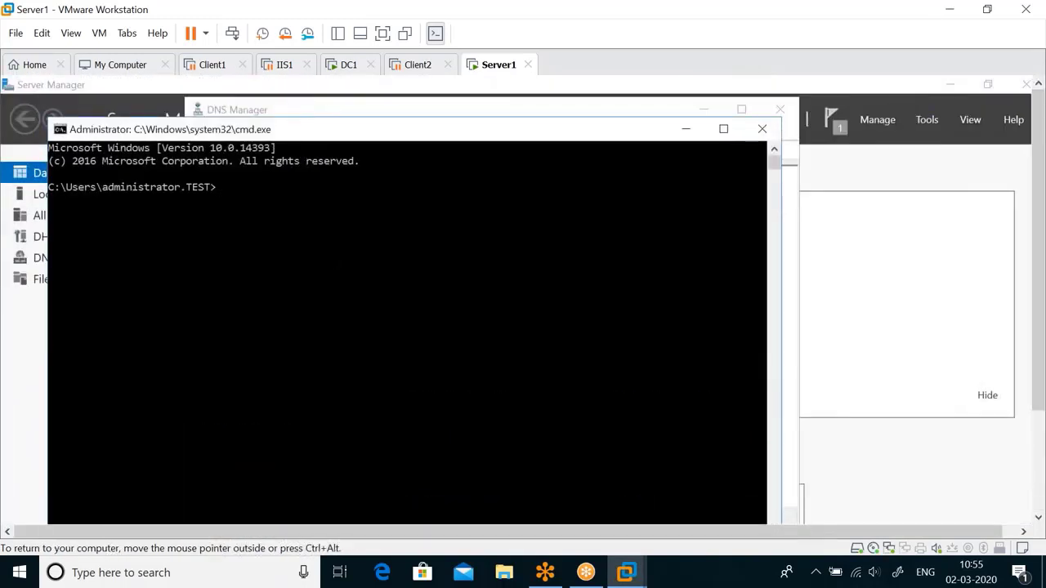
pyautogui.write('ipconfig')
pyautogui.press('Return')
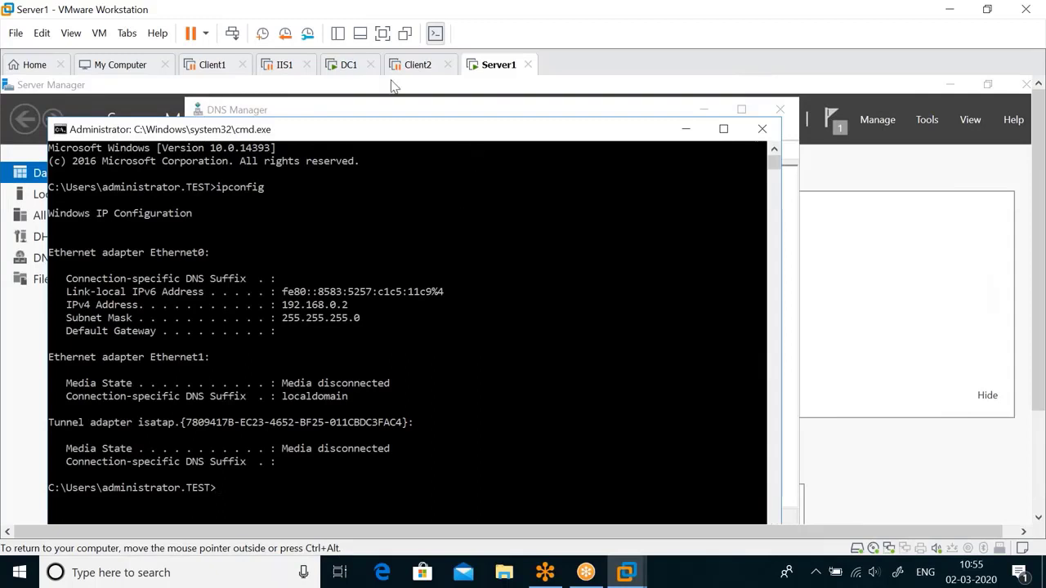
pyautogui.click(352, 67)
pyautogui.click(593, 383)
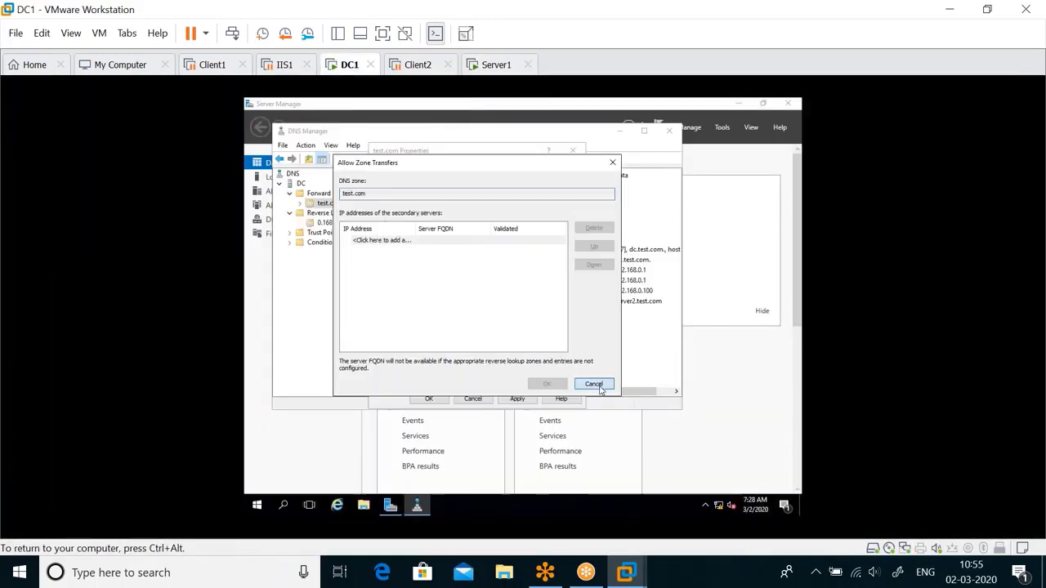
# Step: Reselect 'Only to the following servers' and reopen the allowed secondary servers list
pyautogui.click(394, 223)
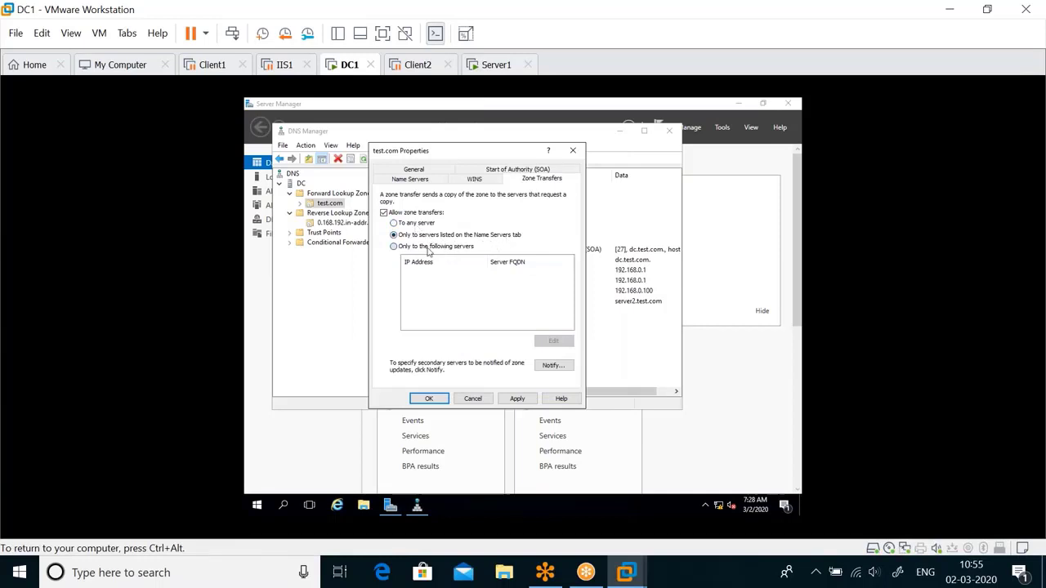
pyautogui.click(428, 248)
pyautogui.click(553, 340)
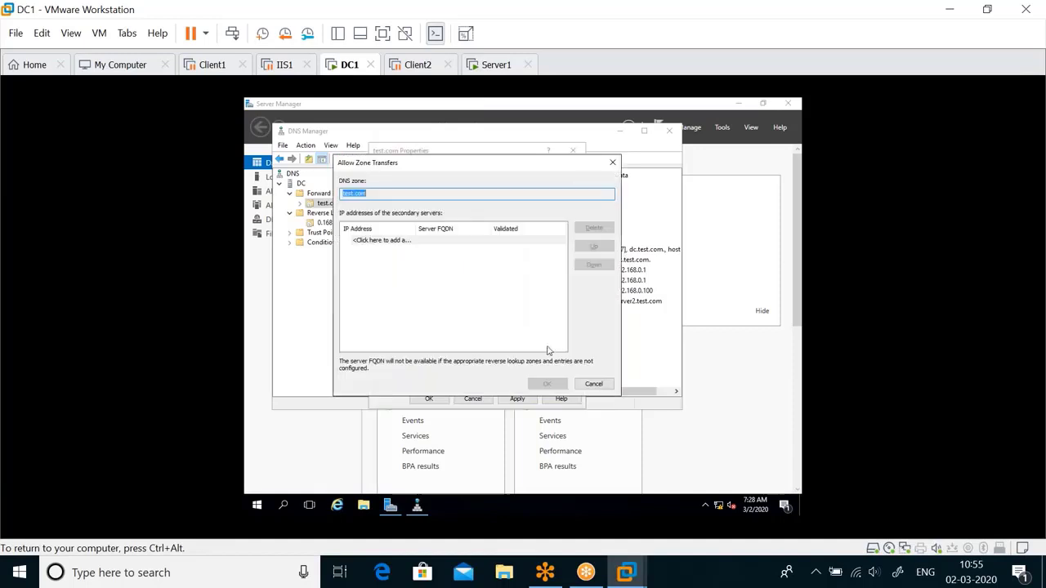
pyautogui.click(496, 64)
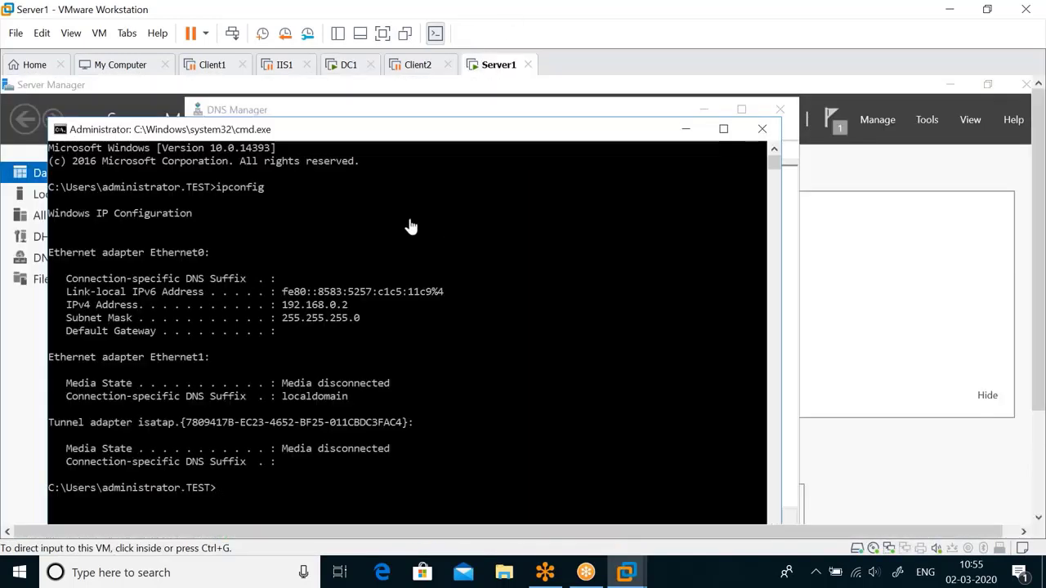
pyautogui.click(347, 66)
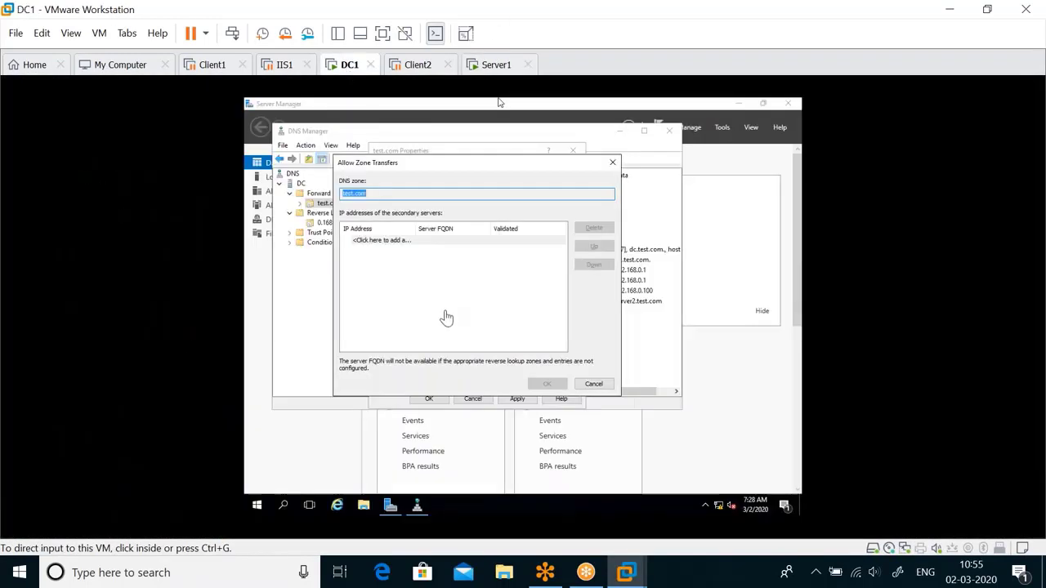
# Step: Add 192.168.0.2 as the allowed transfer server, confirm the list, and apply
pyautogui.click(409, 237)
pyautogui.click(417, 239)
pyautogui.write('19')
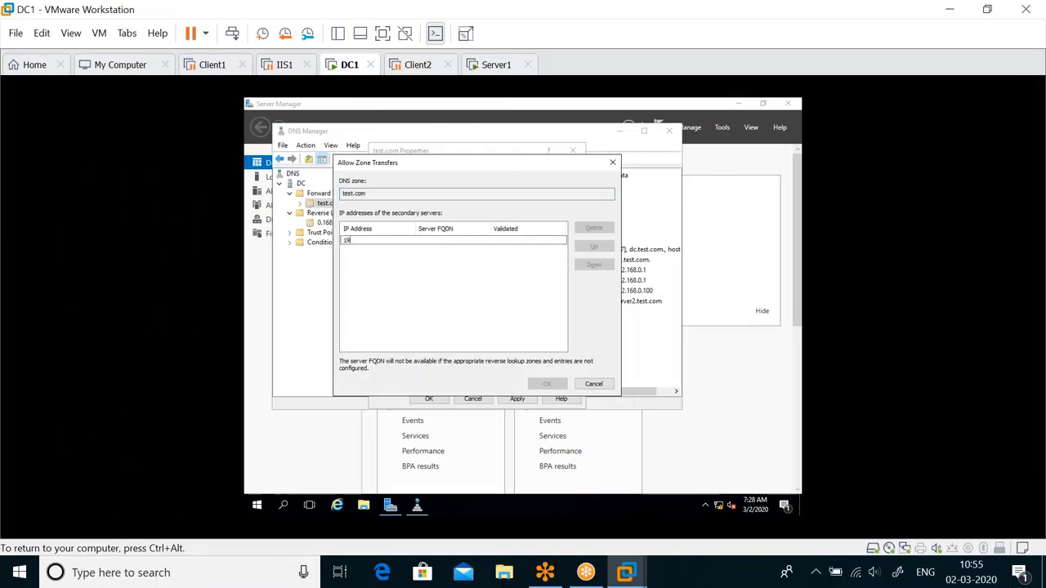
pyautogui.write('2.168.0.2')
pyautogui.press('Return')
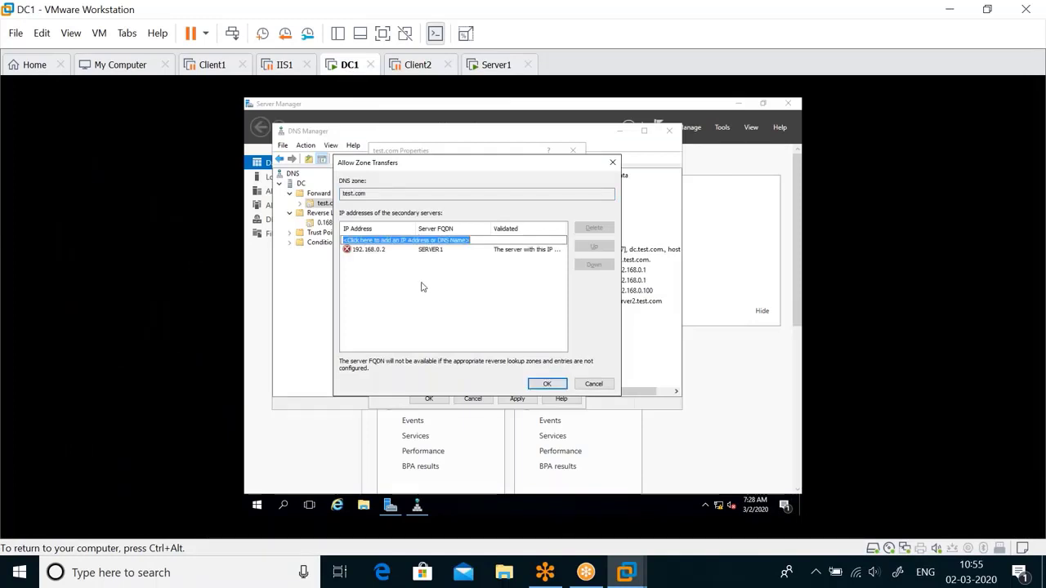
pyautogui.click(550, 384)
pyautogui.click(524, 401)
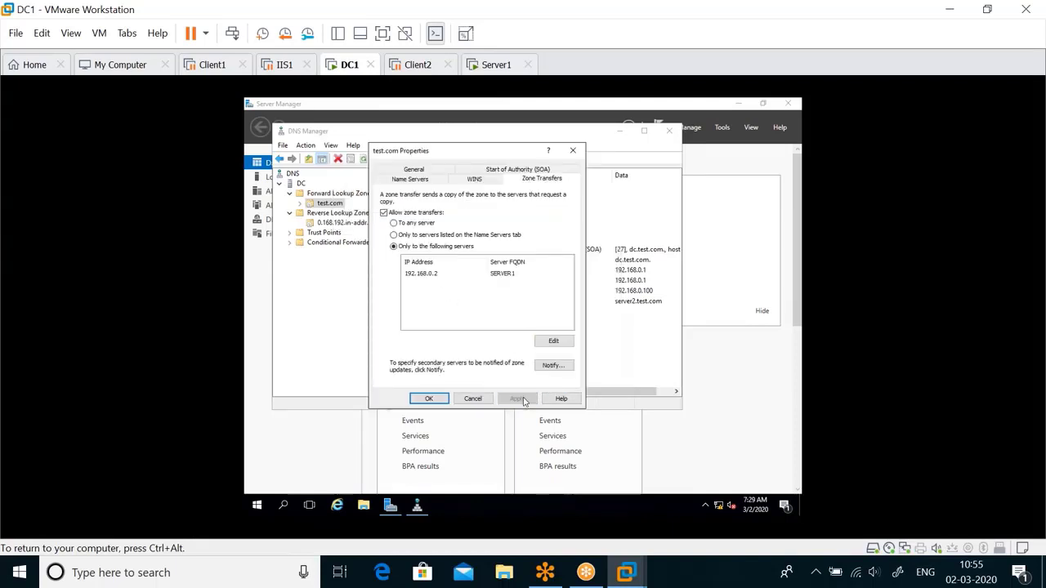
# Step: Check the 192.168.0.2 entry and the dc.test.com entry on Name Servers
pyautogui.click(439, 278)
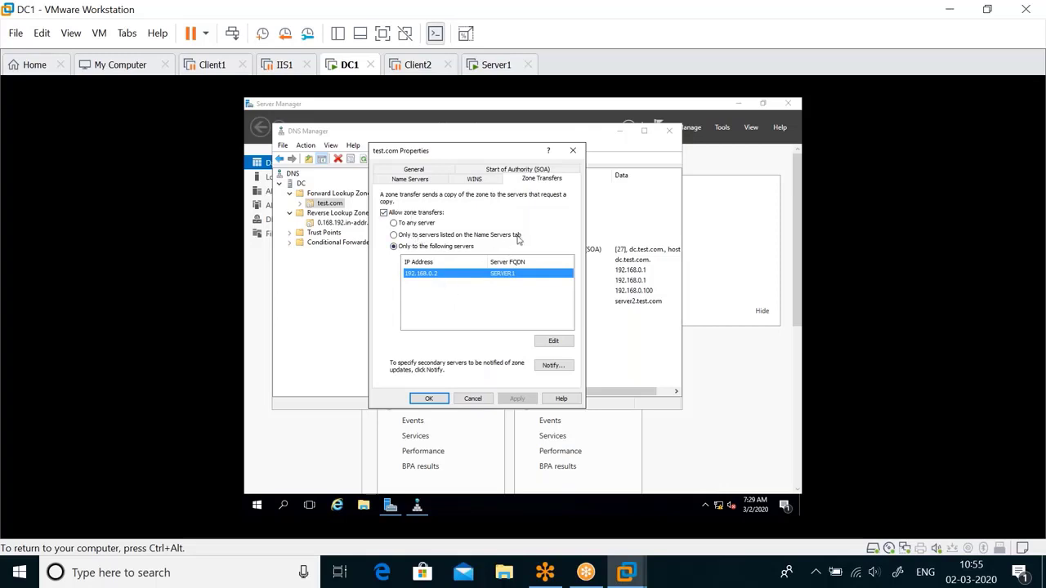
pyautogui.click(418, 181)
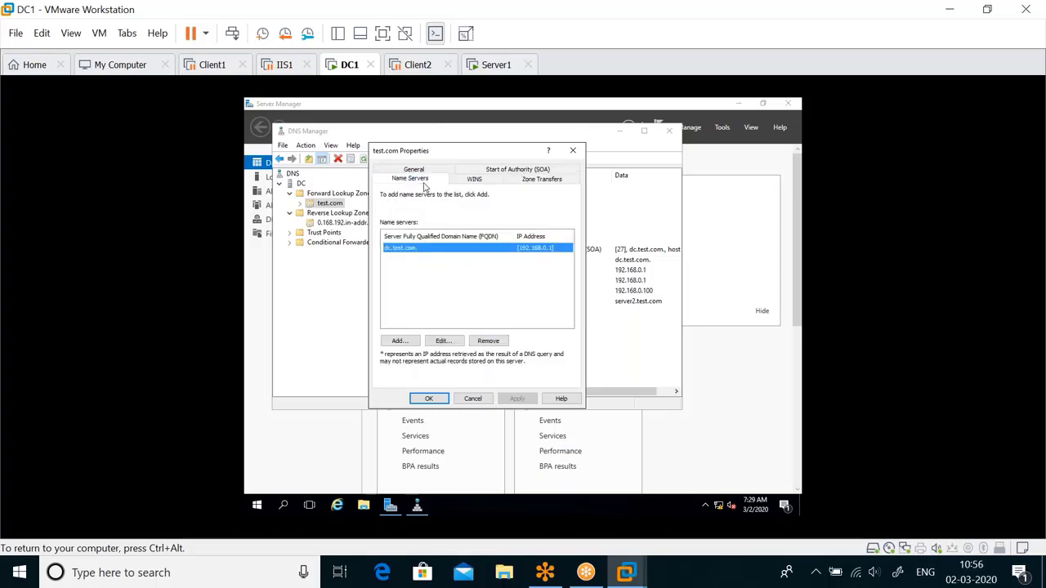
pyautogui.click(420, 252)
# Step: Keep transfers restricted to 192.168.0.2, apply, and close test.com Properties
pyautogui.click(519, 180)
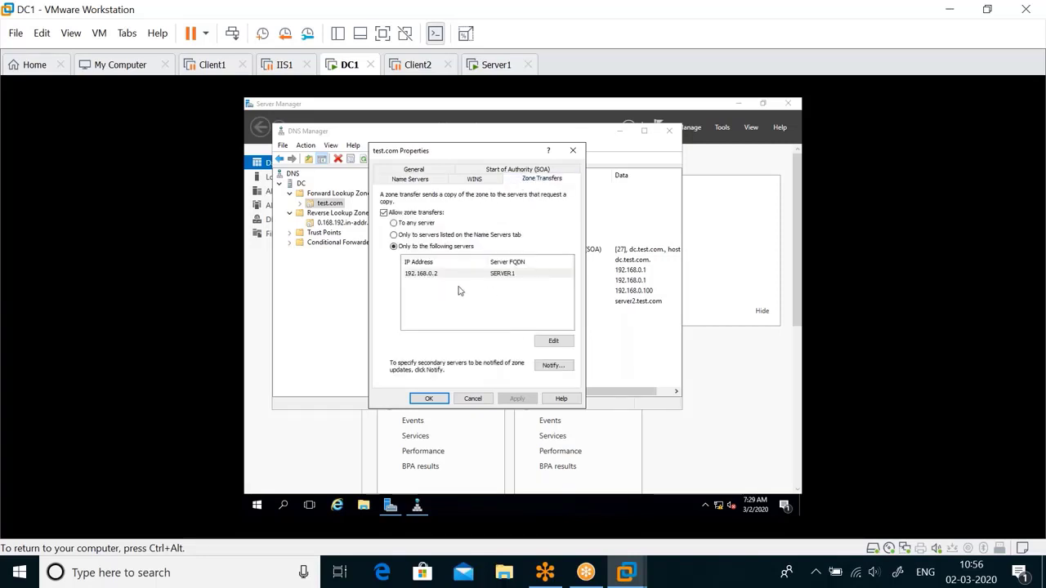
pyautogui.click(412, 237)
pyautogui.click(418, 245)
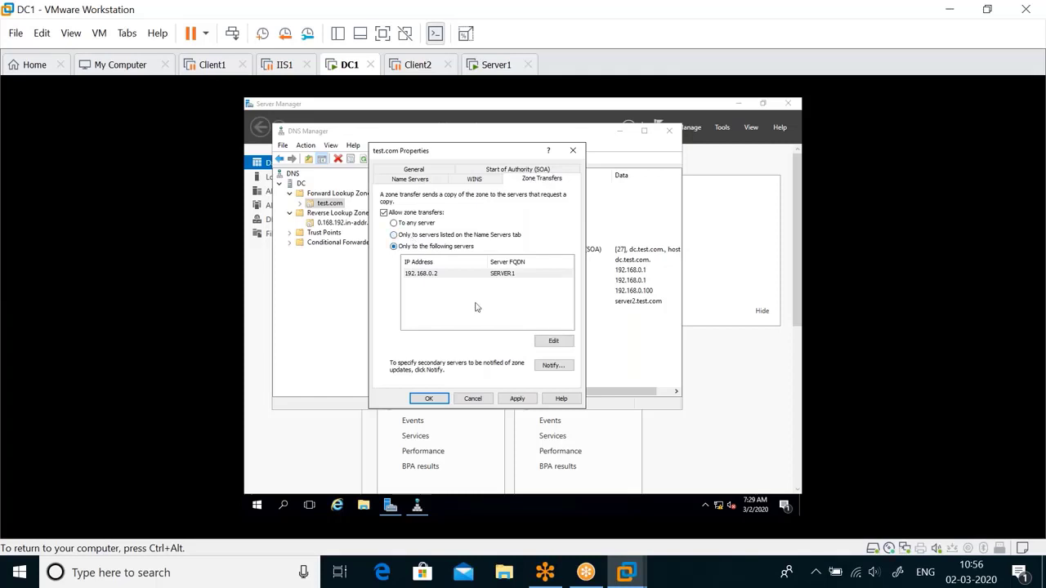
pyautogui.click(516, 398)
pyautogui.click(429, 399)
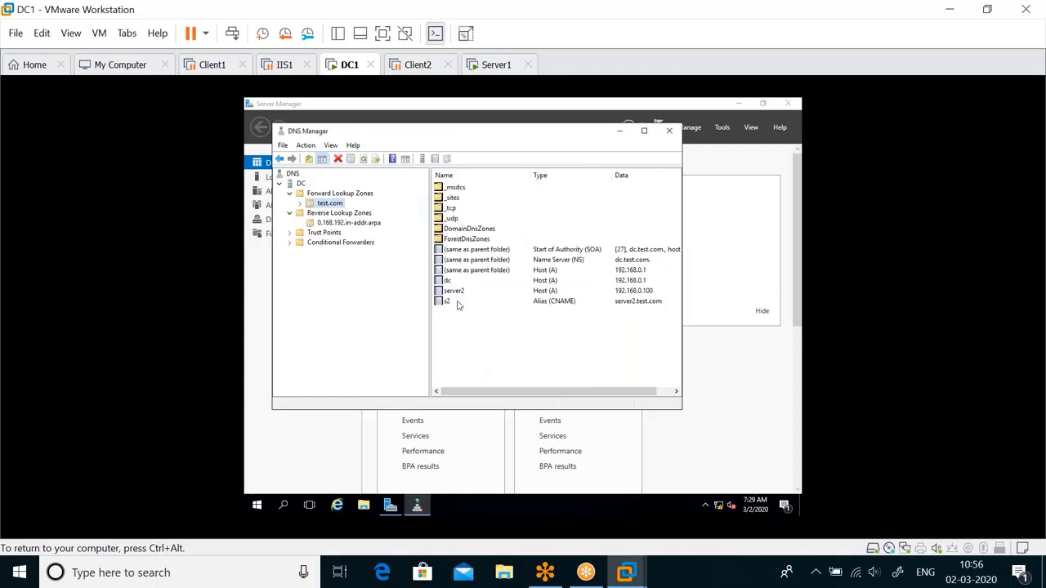
# Step: Refresh Server1's test.com zone to load DC1's records like server2, then return to DC1
pyautogui.click(490, 65)
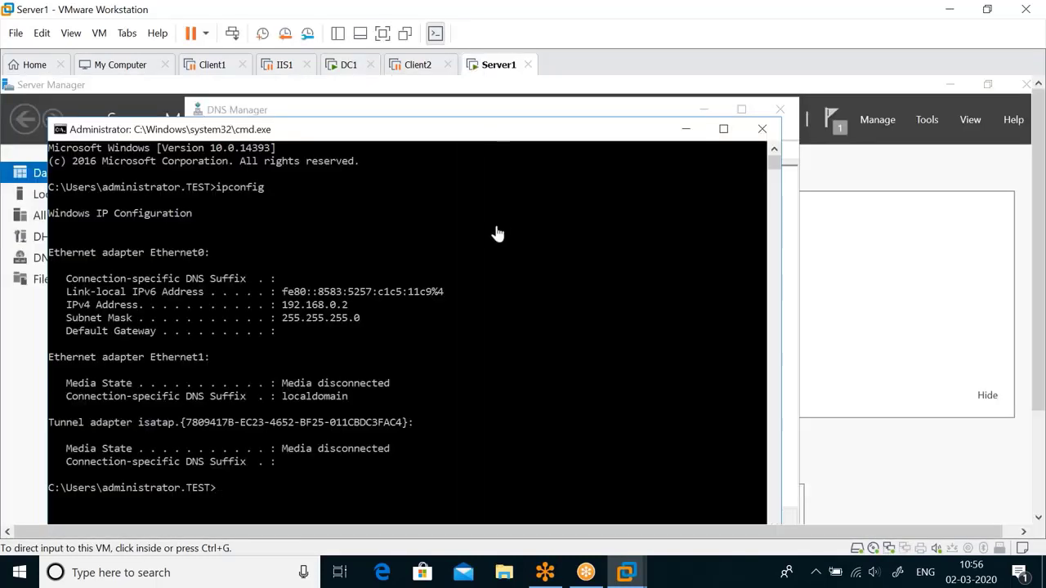
pyautogui.click(685, 131)
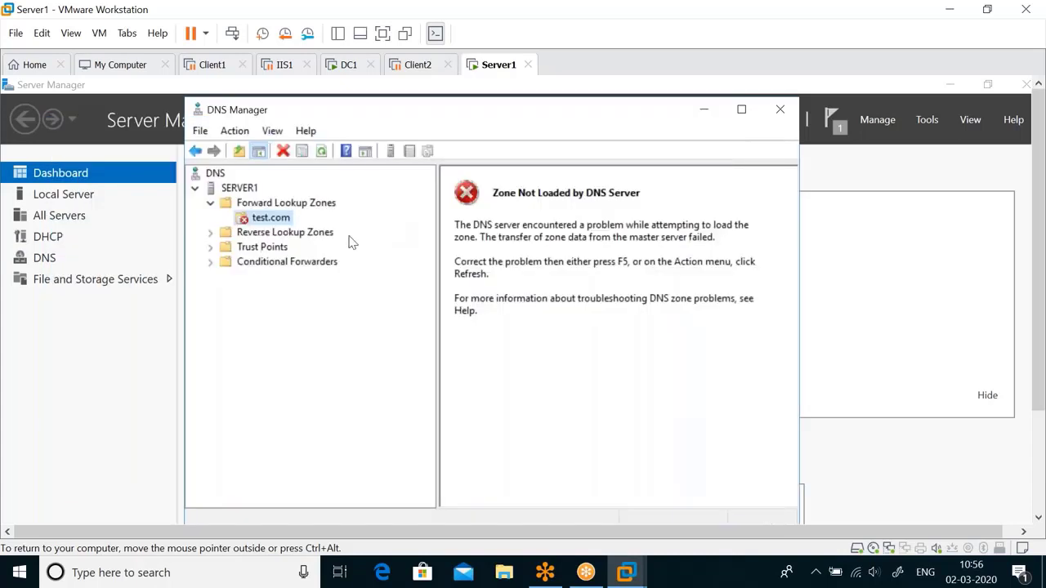
pyautogui.click(322, 152)
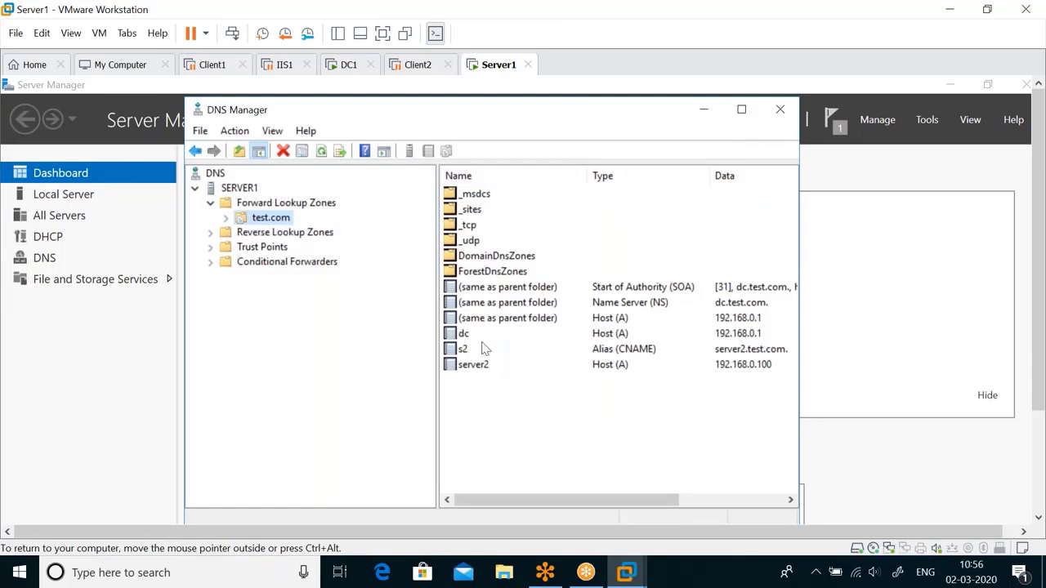
pyautogui.click(529, 364)
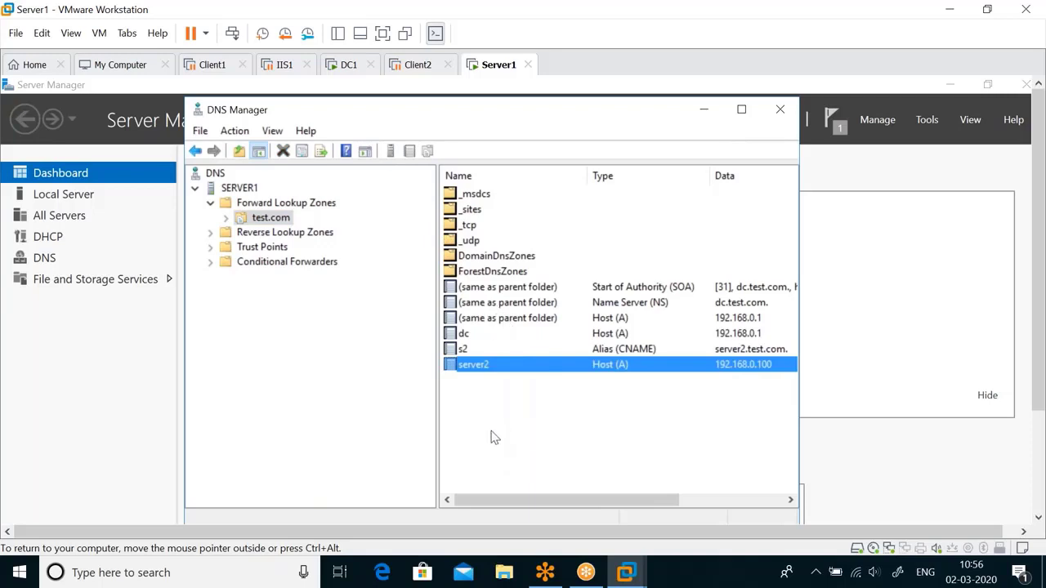
pyautogui.click(352, 67)
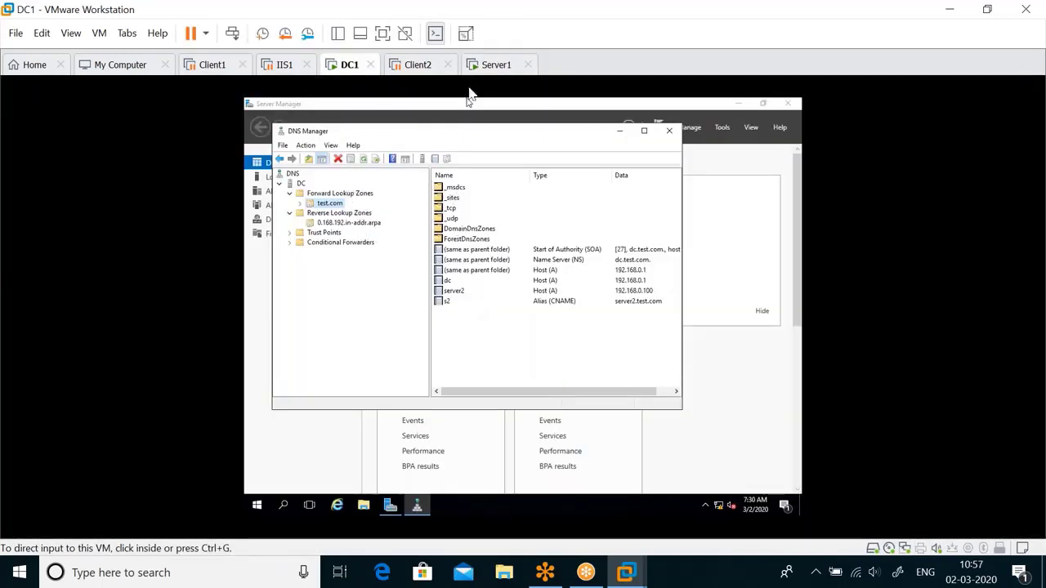
# Step: Compare the DNS records on DC1 and Server1, ending back on Server1
pyautogui.click(484, 67)
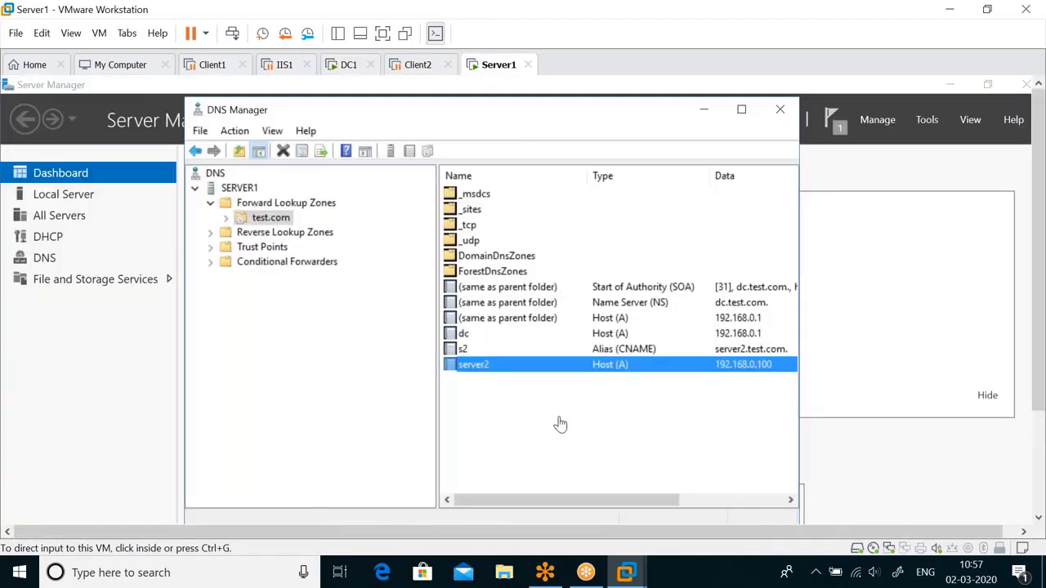
pyautogui.click(349, 396)
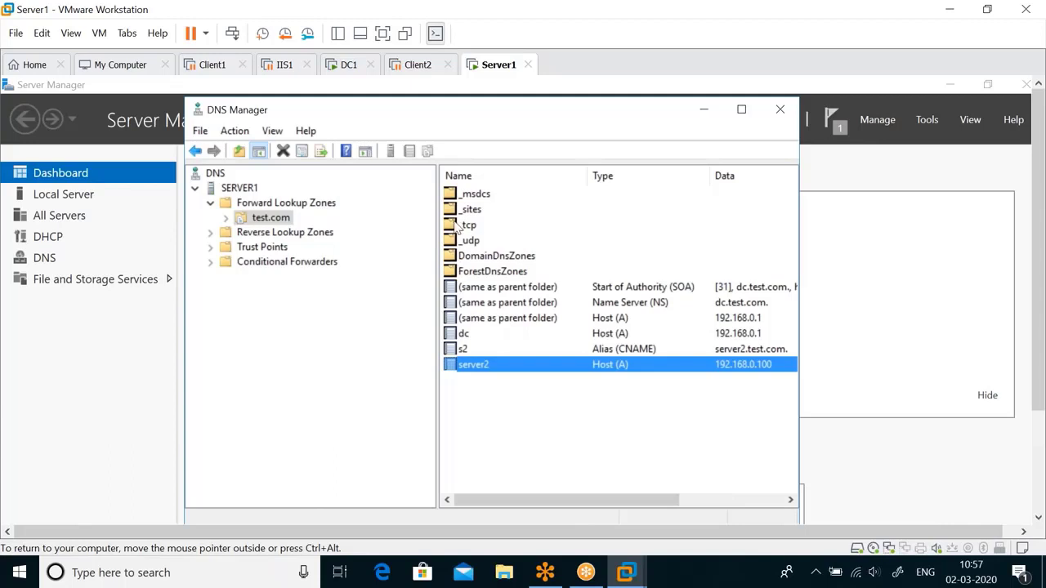
pyautogui.click(349, 65)
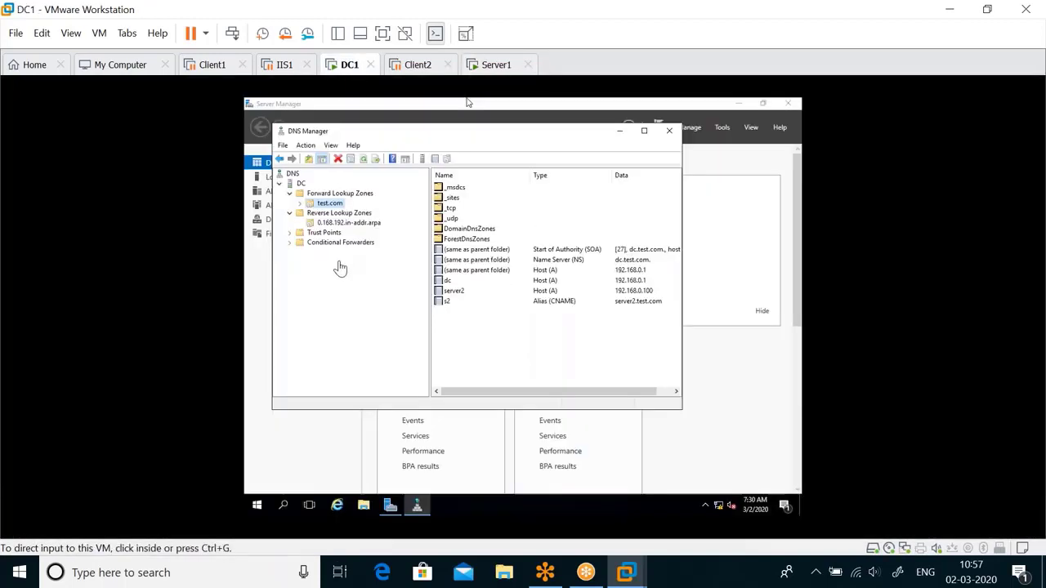
pyautogui.click(496, 65)
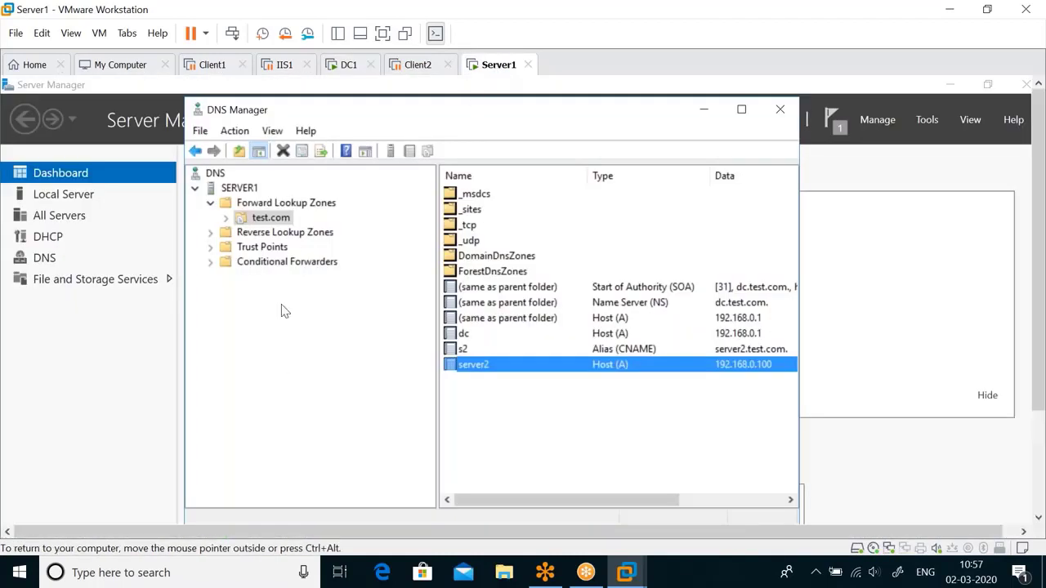
# Step: Inspect the actions for the test.com zone and the server2 record without choosing any
pyautogui.rightClick(284, 217)
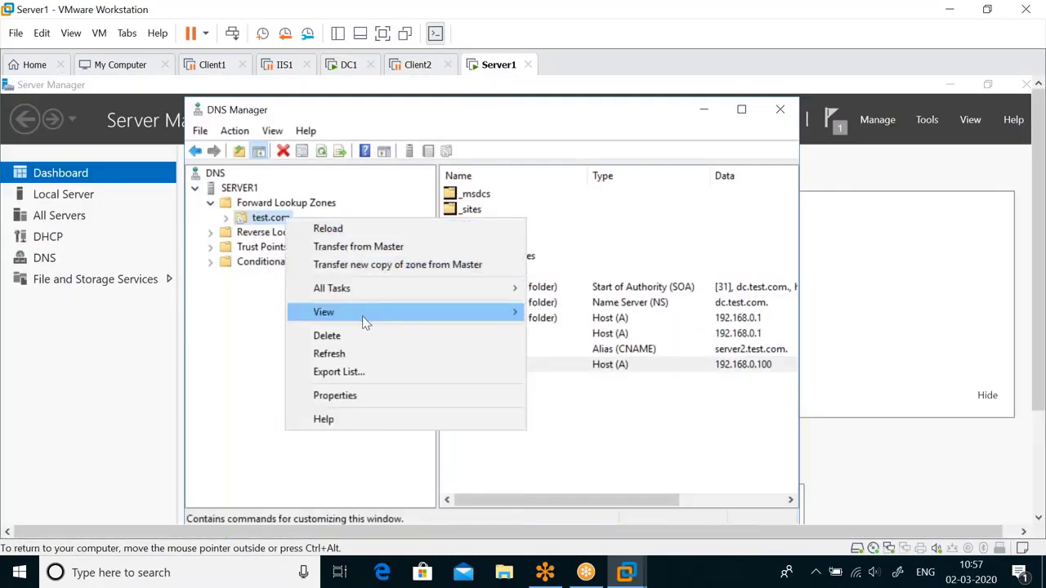
pyautogui.click(495, 398)
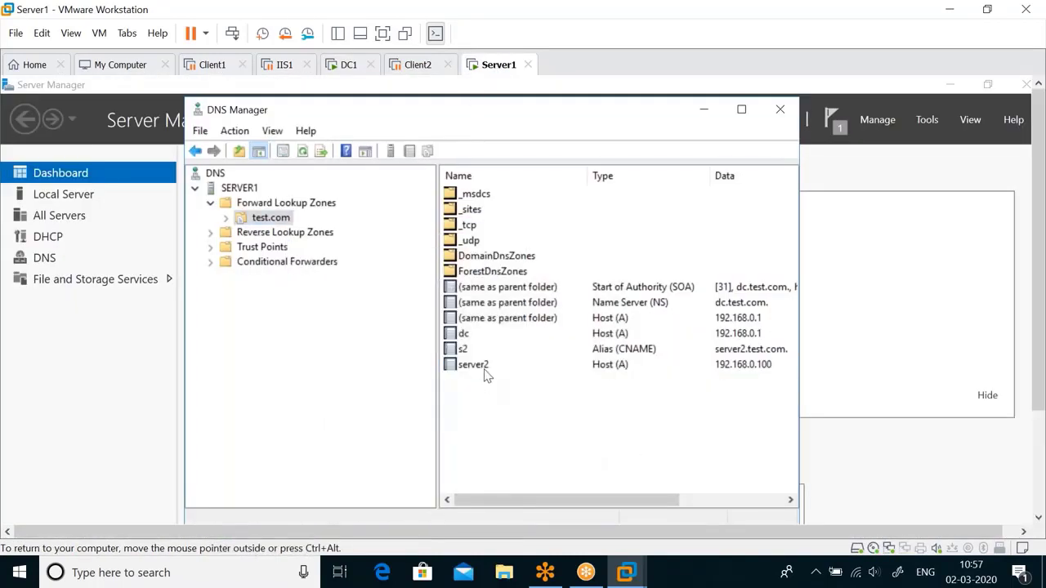
pyautogui.click(498, 367)
pyautogui.rightClick(500, 368)
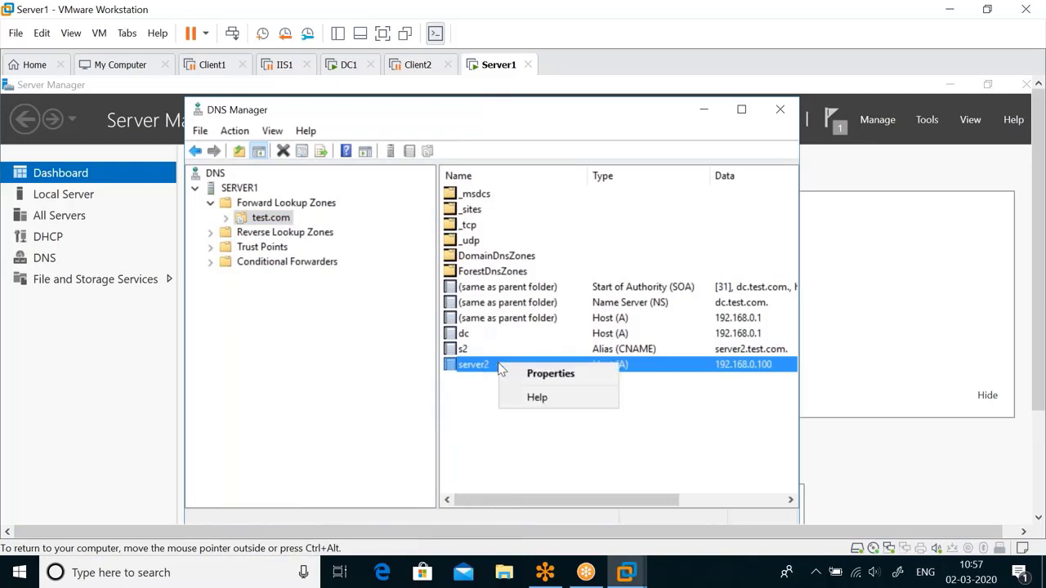
pyautogui.click(462, 411)
pyautogui.rightClick(272, 217)
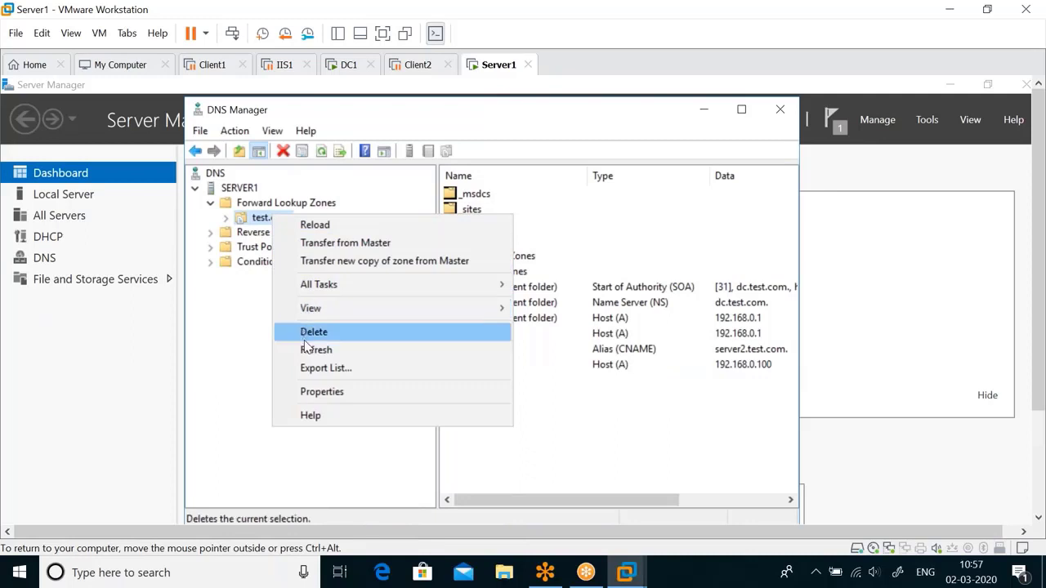
pyautogui.click(683, 439)
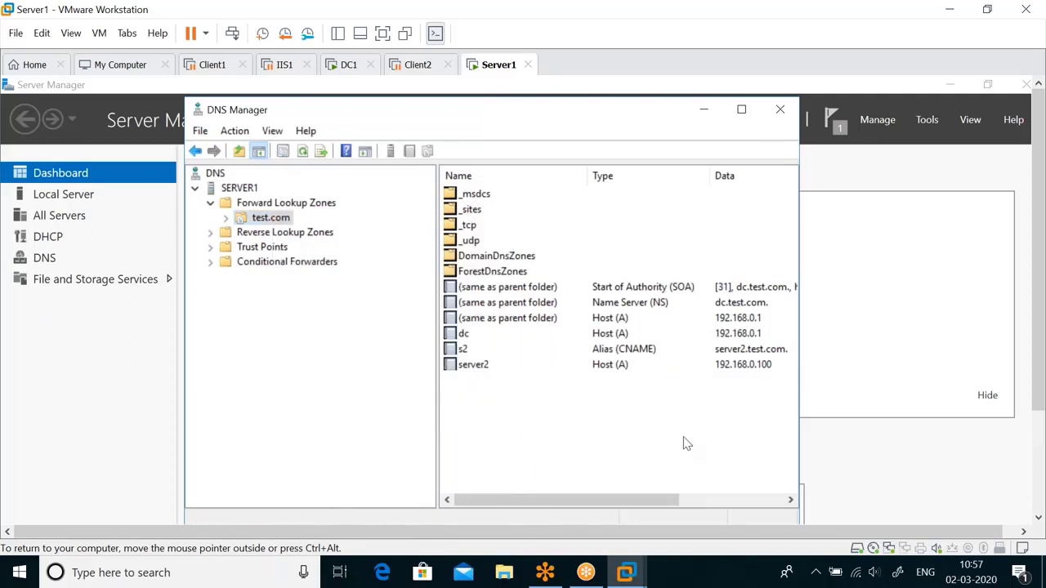
# Step: Open Windows Ink Sketchpad and clear the old handwritten note
pyautogui.click(897, 573)
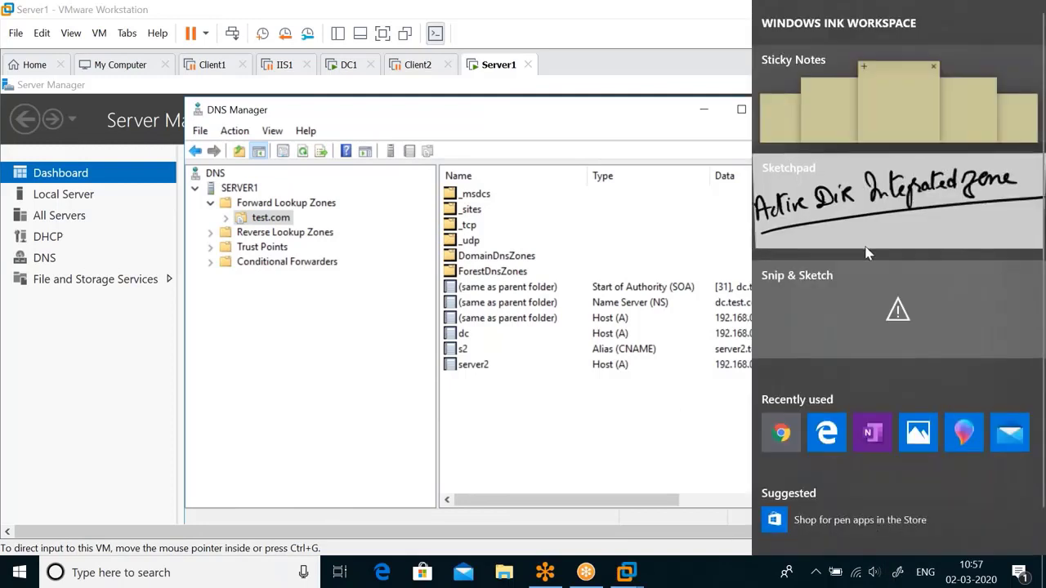
pyautogui.click(985, 186)
pyautogui.click(865, 19)
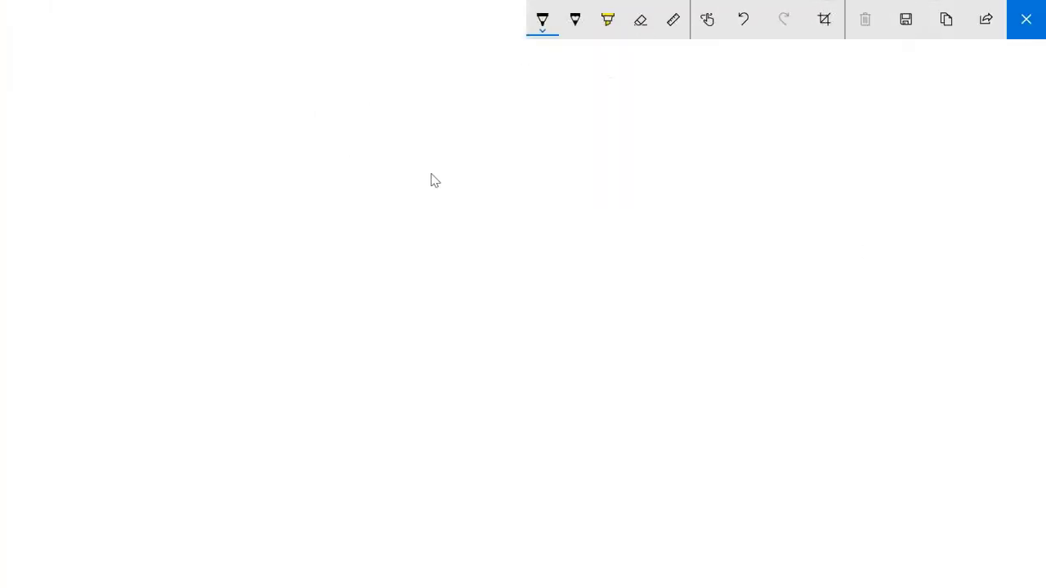
# Step: Handwrite 'DNS', 'Primary Zone' and 'R/W' on the left of the canvas
pyautogui.moveTo(196, 137)
pyautogui.mouseDown()
pyautogui.moveTo(186, 172)
pyautogui.moveTo(234, 147)
pyautogui.moveTo(245, 172)
pyautogui.mouseUp()
pyautogui.moveTo(176, 179)
pyautogui.mouseDown()
pyautogui.moveTo(288, 167)
pyautogui.moveTo(178, 248)
pyautogui.mouseUp()
pyautogui.moveTo(185, 200); pyautogui.dragTo(190, 219)
pyautogui.moveTo(196, 238)
pyautogui.mouseDown()
pyautogui.moveTo(209, 221)
pyautogui.moveTo(214, 239)
pyautogui.mouseUp()
pyautogui.moveTo(218, 236)
pyautogui.mouseDown()
pyautogui.moveTo(239, 222)
pyautogui.moveTo(255, 232)
pyautogui.moveTo(270, 214)
pyautogui.mouseUp()
pyautogui.moveTo(267, 218)
pyautogui.mouseDown()
pyautogui.moveTo(286, 231)
pyautogui.moveTo(276, 253)
pyautogui.mouseUp()
pyautogui.moveTo(302, 197)
pyautogui.mouseDown()
pyautogui.moveTo(319, 242)
pyautogui.moveTo(350, 201)
pyautogui.moveTo(366, 198)
pyautogui.mouseUp()
pyautogui.moveTo(170, 262); pyautogui.dragTo(373, 222)
pyautogui.moveTo(199, 273); pyautogui.dragTo(198, 315)
pyautogui.moveTo(203, 274); pyautogui.dragTo(222, 312)
pyautogui.moveTo(232, 261); pyautogui.dragTo(228, 328)
pyautogui.moveTo(243, 294)
pyautogui.mouseDown()
pyautogui.moveTo(250, 312)
pyautogui.moveTo(268, 294)
pyautogui.mouseUp()
# Step: Label the headings DNS 1 and DNS 2, writing 'Secondary Zone' and 'Read' under DNS 2
pyautogui.moveTo(506, 123); pyautogui.dragTo(497, 155)
pyautogui.moveTo(502, 126)
pyautogui.mouseDown()
pyautogui.moveTo(500, 154)
pyautogui.moveTo(503, 134)
pyautogui.mouseUp()
pyautogui.moveTo(527, 150)
pyautogui.mouseDown()
pyautogui.moveTo(544, 147)
pyautogui.moveTo(550, 128)
pyautogui.mouseUp()
pyautogui.moveTo(298, 132)
pyautogui.mouseDown()
pyautogui.moveTo(295, 155)
pyautogui.moveTo(327, 154)
pyautogui.mouseUp()
pyautogui.moveTo(567, 124); pyautogui.dragTo(552, 151)
pyautogui.moveTo(590, 127); pyautogui.dragTo(621, 145)
pyautogui.moveTo(483, 173); pyautogui.dragTo(619, 160)
pyautogui.moveTo(508, 189)
pyautogui.mouseDown()
pyautogui.moveTo(498, 223)
pyautogui.moveTo(544, 206)
pyautogui.moveTo(570, 211)
pyautogui.moveTo(604, 191)
pyautogui.moveTo(629, 233)
pyautogui.mouseUp()
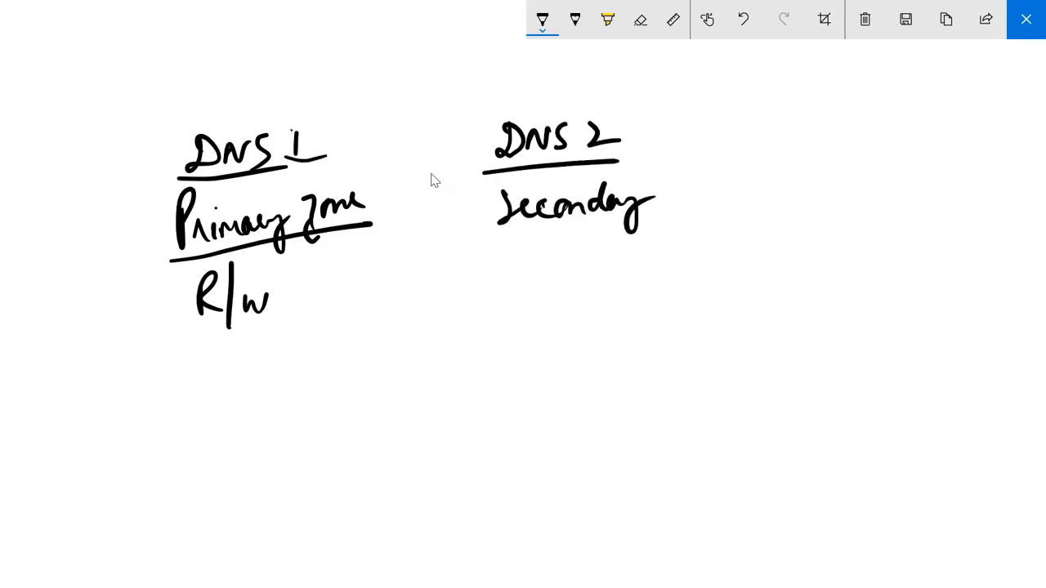
pyautogui.moveTo(663, 186)
pyautogui.mouseDown()
pyautogui.moveTo(684, 219)
pyautogui.moveTo(729, 180)
pyautogui.mouseUp()
pyautogui.moveTo(498, 252)
pyautogui.mouseDown()
pyautogui.moveTo(533, 293)
pyautogui.moveTo(559, 284)
pyautogui.moveTo(588, 252)
pyautogui.mouseUp()
pyautogui.moveTo(473, 318); pyautogui.dragTo(618, 299)
pyautogui.moveTo(208, 346); pyautogui.dragTo(316, 324)
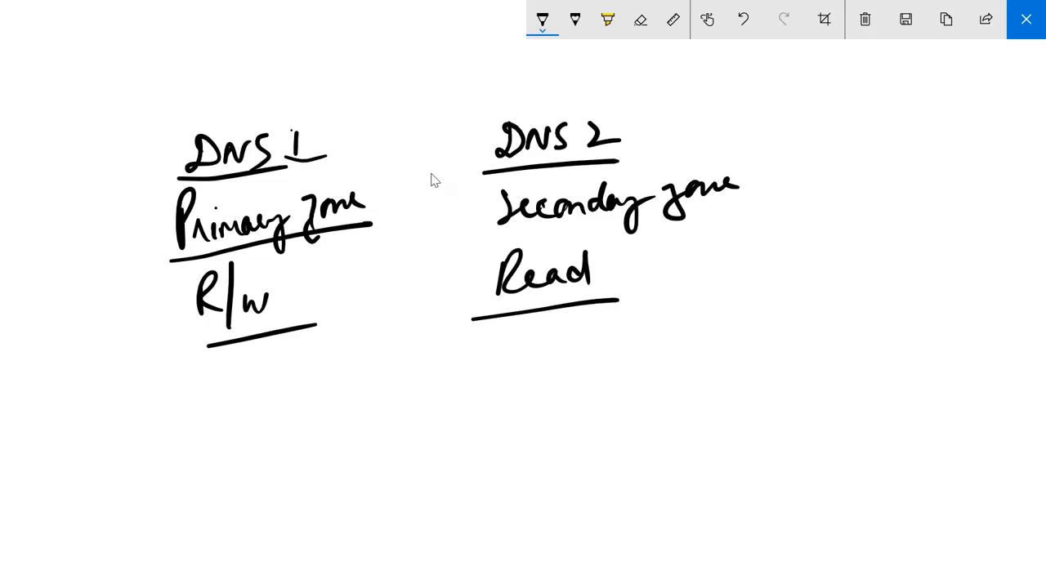
# Step: Write an underlined 'zonetransfer' heading over a DNS 1 to DNS 2 arrow, plus a curved arrow to Primary Zone
pyautogui.moveTo(266, 73)
pyautogui.mouseDown()
pyautogui.moveTo(288, 91)
pyautogui.moveTo(348, 35)
pyautogui.moveTo(374, 70)
pyautogui.moveTo(383, 49)
pyautogui.mouseUp()
pyautogui.moveTo(384, 50)
pyautogui.mouseDown()
pyautogui.moveTo(433, 39)
pyautogui.moveTo(446, 75)
pyautogui.mouseUp()
pyautogui.moveTo(445, 43); pyautogui.dragTo(471, 33)
pyautogui.moveTo(299, 95); pyautogui.dragTo(467, 50)
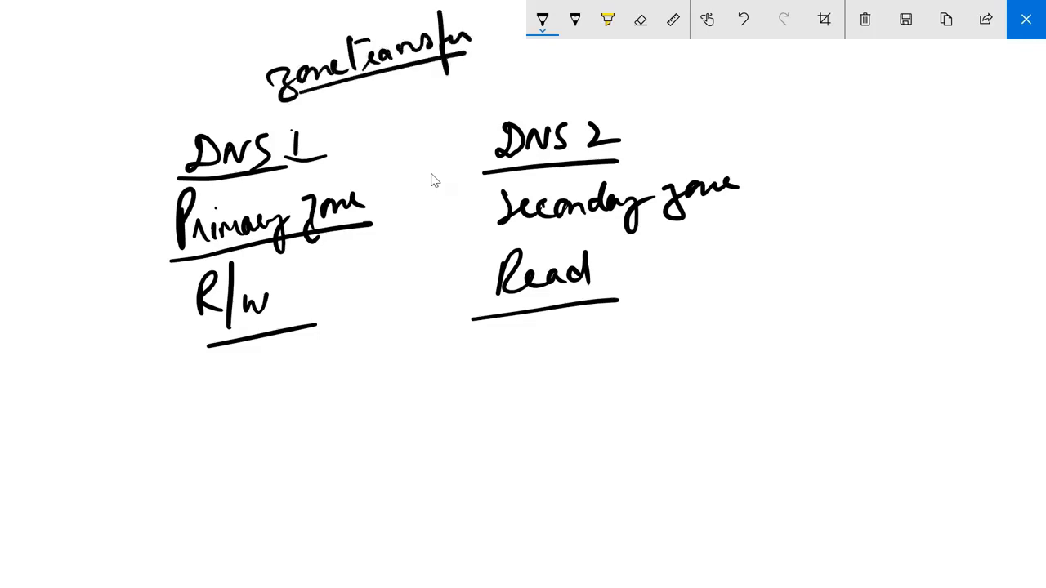
pyautogui.moveTo(297, 117)
pyautogui.mouseDown()
pyautogui.moveTo(443, 97)
pyautogui.moveTo(487, 113)
pyautogui.moveTo(490, 127)
pyautogui.mouseUp()
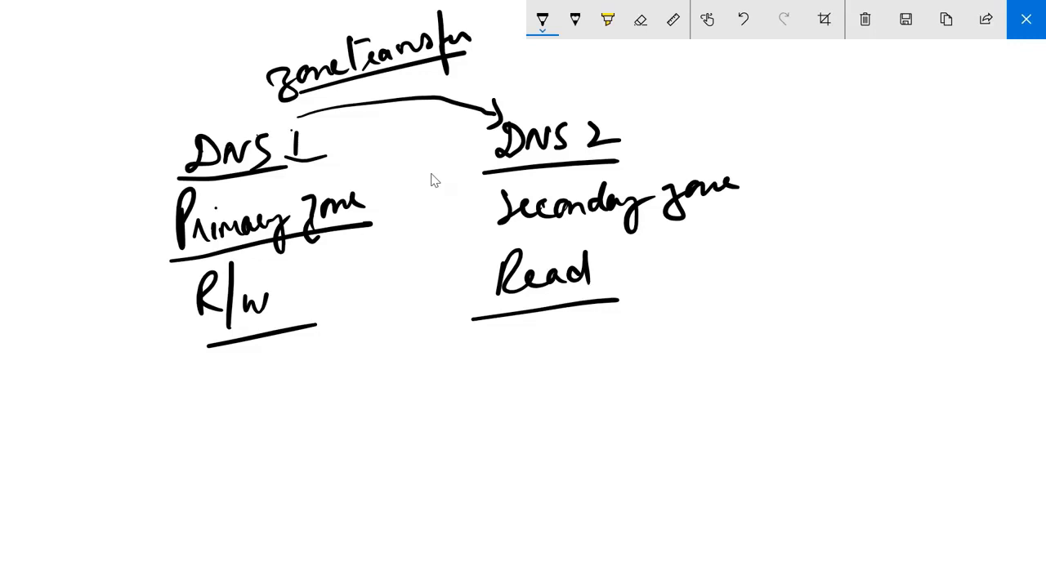
pyautogui.moveTo(480, 424)
pyautogui.mouseDown()
pyautogui.moveTo(373, 270)
pyautogui.moveTo(363, 274)
pyautogui.mouseUp()
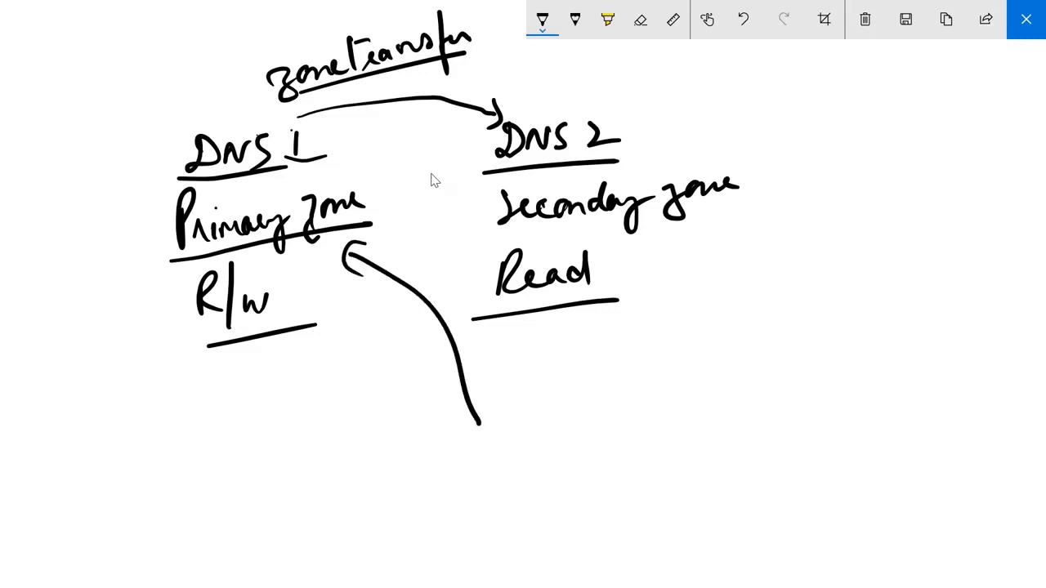